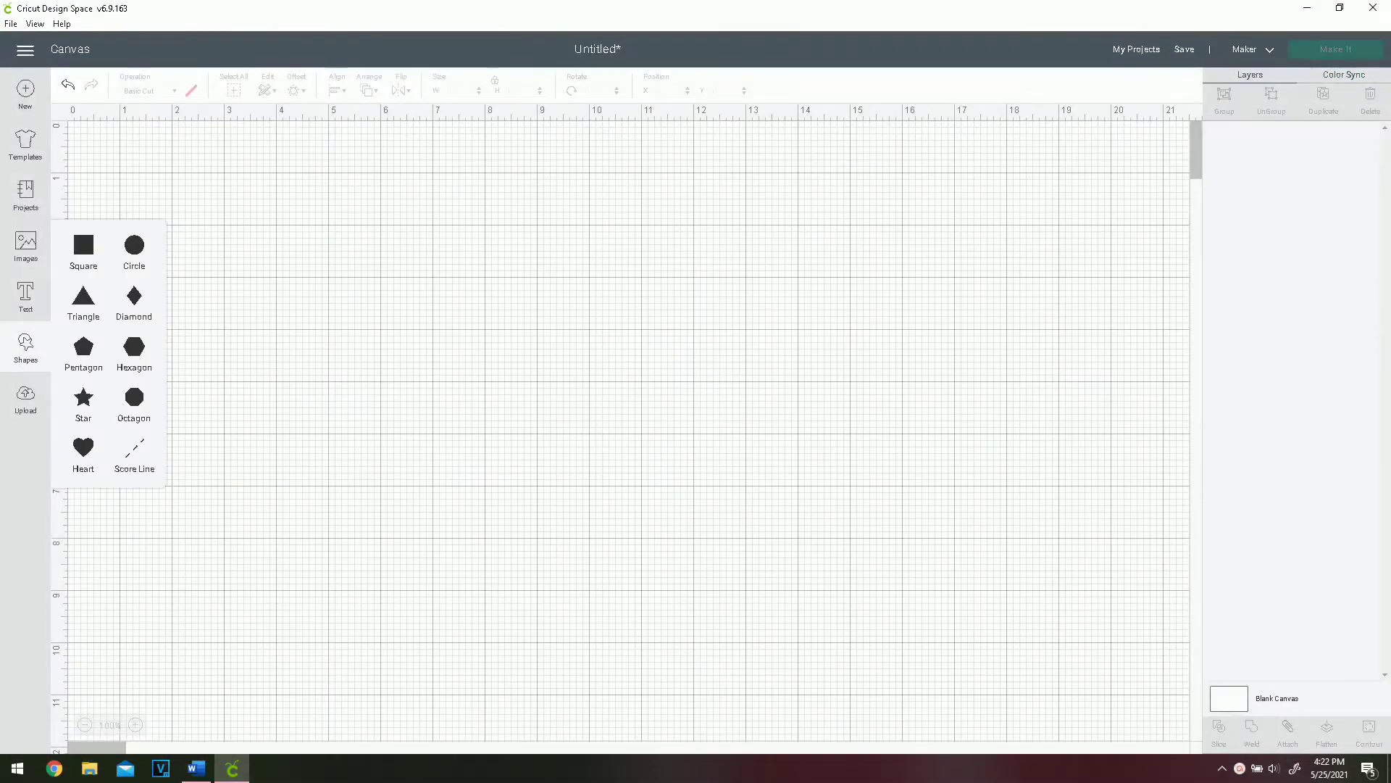
Add a square, unlock its proportions, size it 4.25 by 5.5 inches, and place it at the canvas's right side
{"action": "left_click", "coordinate": [83, 245]}
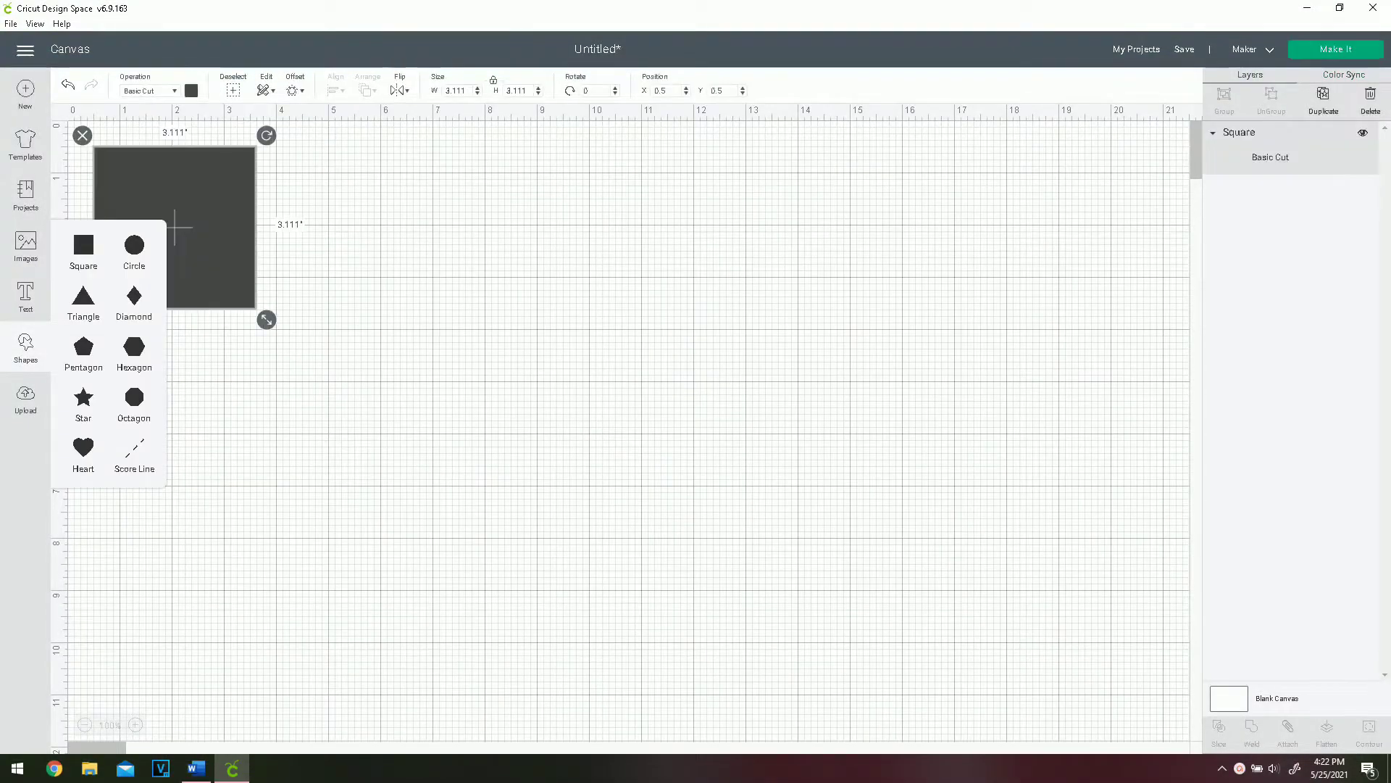
{"action": "left_click_drag", "start_coordinate": [174, 227], "coordinate": [784, 366]}
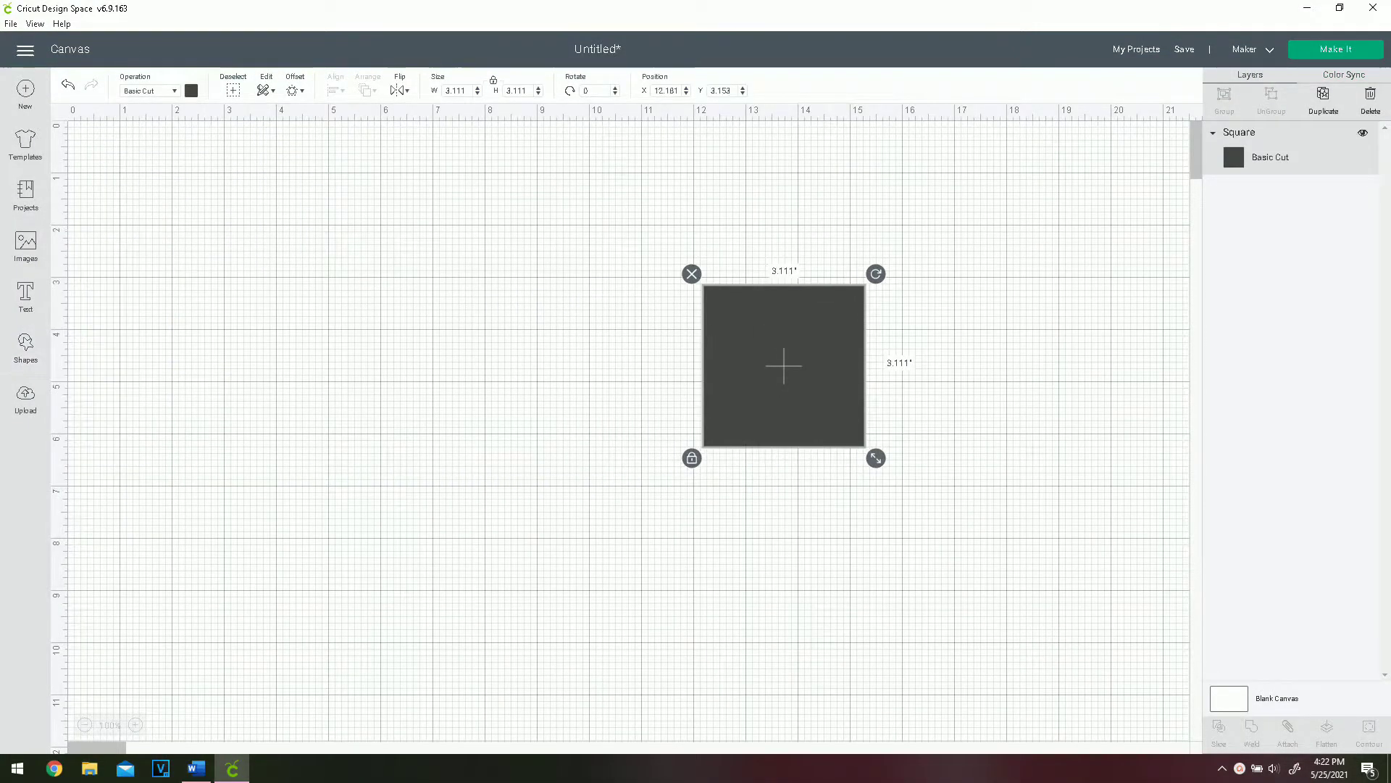
{"action": "left_click", "coordinate": [692, 458]}
{"action": "left_click_drag", "start_coordinate": [876, 458], "coordinate": [935, 458]}
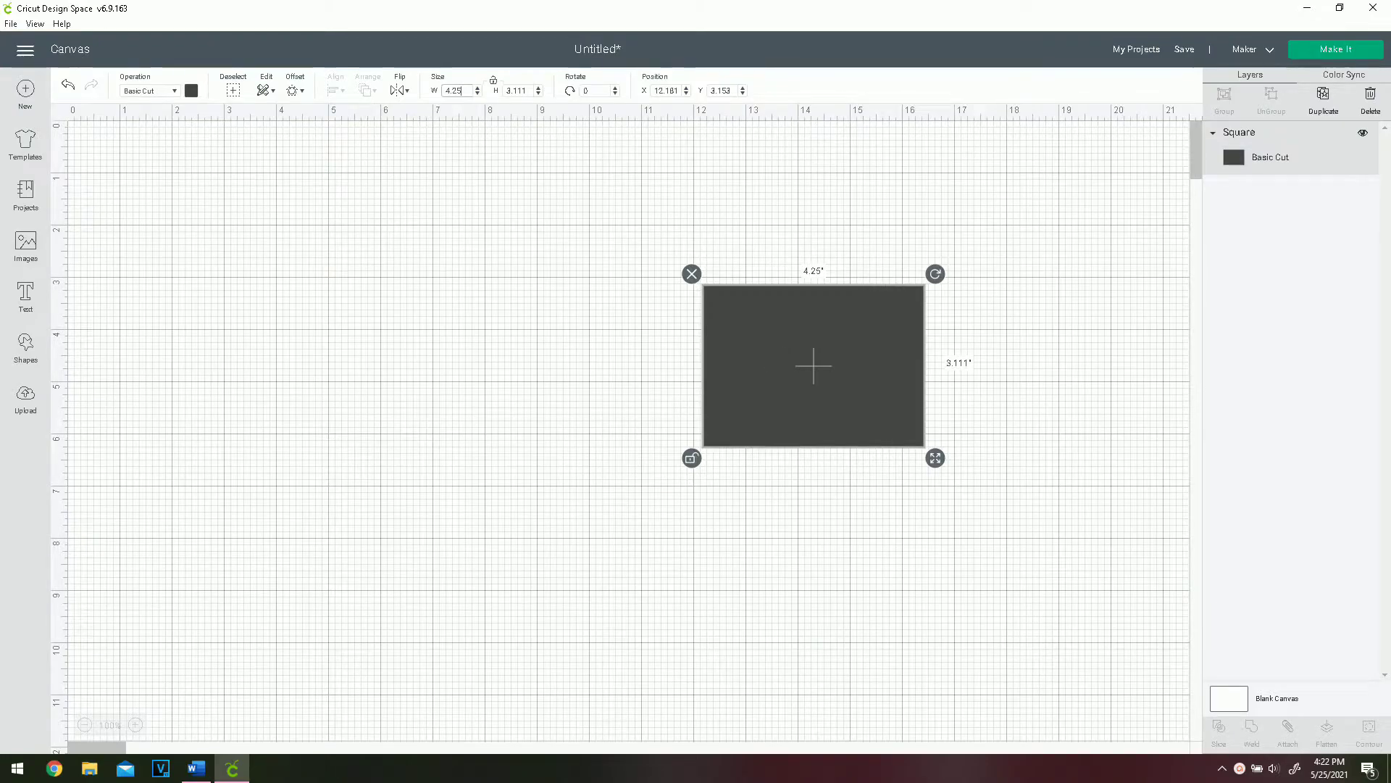
{"action": "type", "text": "5.5"}
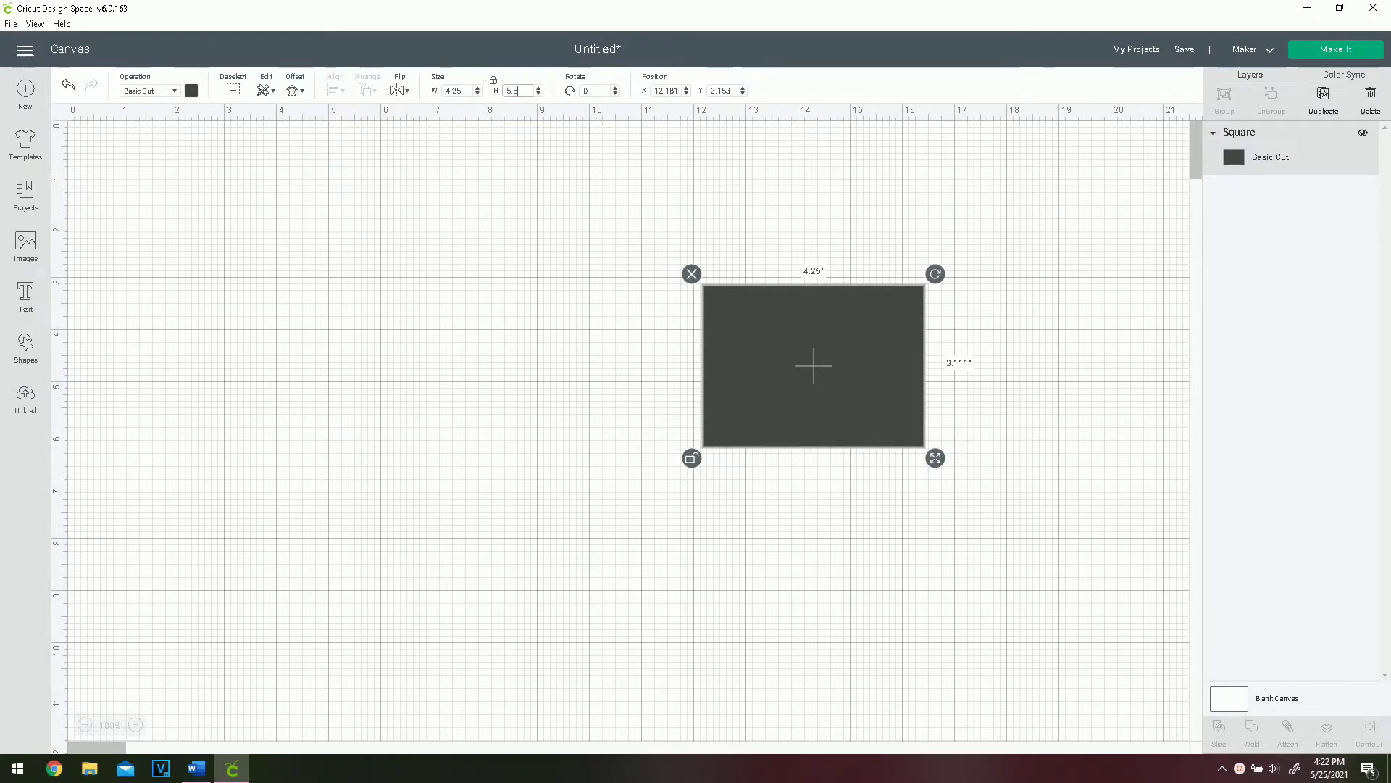
{"action": "key", "text": "Return"}
{"action": "left_click", "coordinate": [1029, 348]}
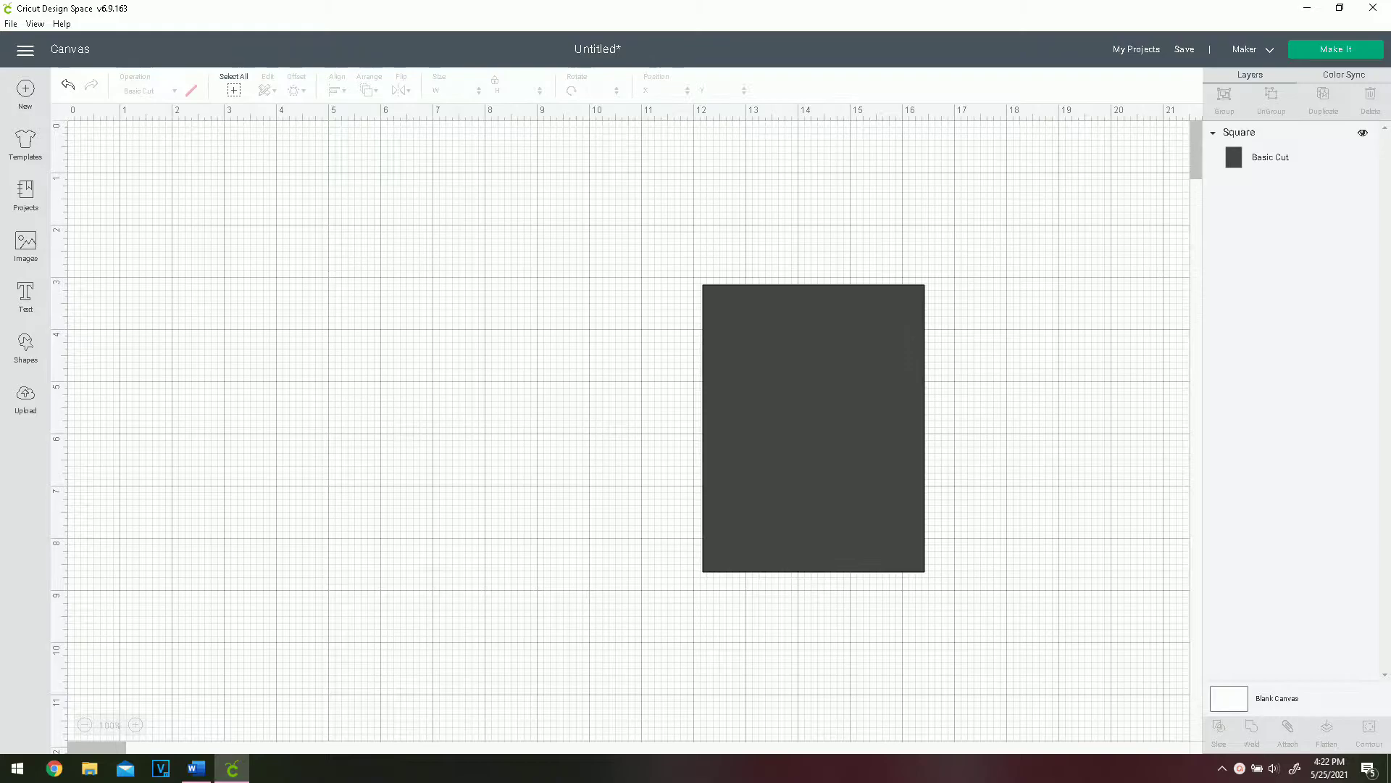
{"action": "left_click_drag", "start_coordinate": [812, 428], "coordinate": [983, 386]}
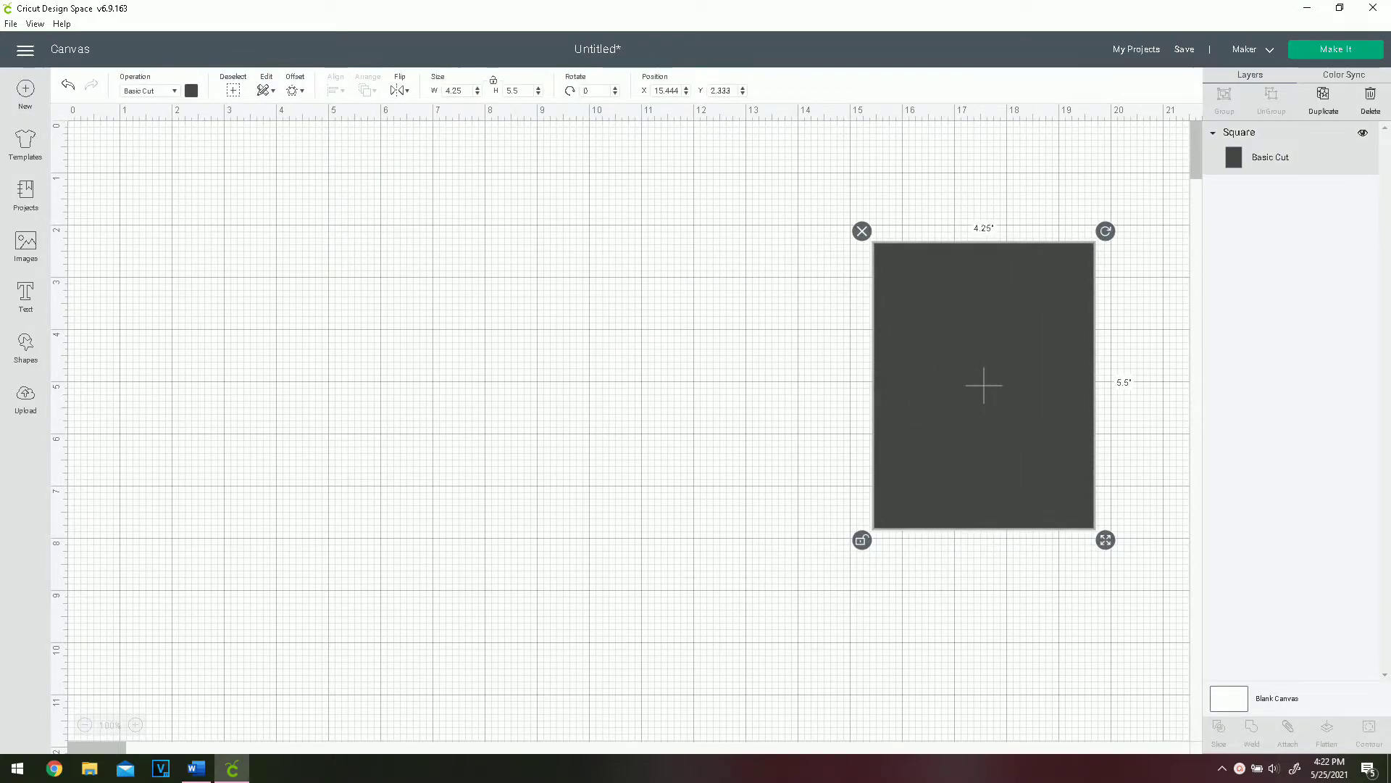
Add a second square and size it 5 by 5 inches
{"action": "left_click", "coordinate": [26, 346]}
{"action": "left_click", "coordinate": [84, 246]}
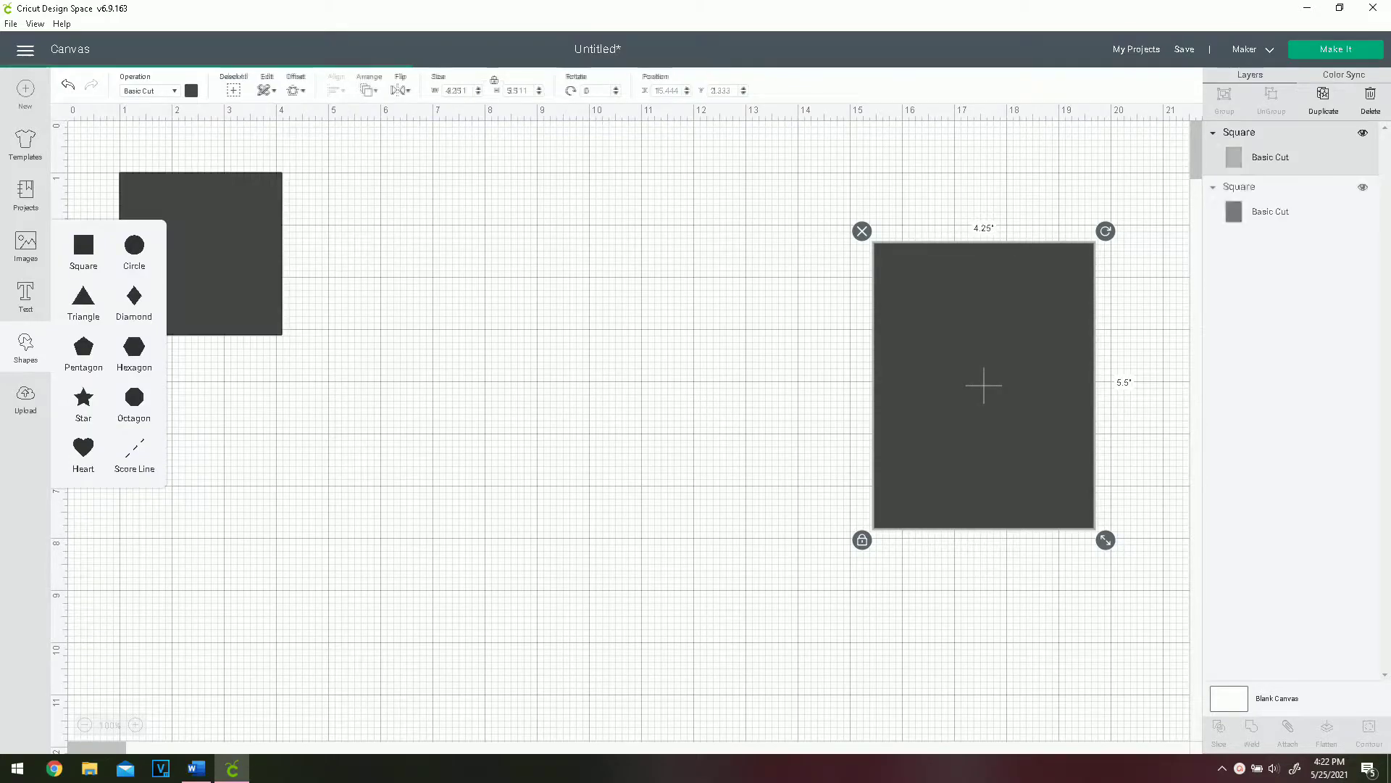
{"action": "left_click_drag", "start_coordinate": [199, 250], "coordinate": [526, 263]}
{"action": "left_click", "coordinate": [461, 90]}
{"action": "key", "text": "Return"}
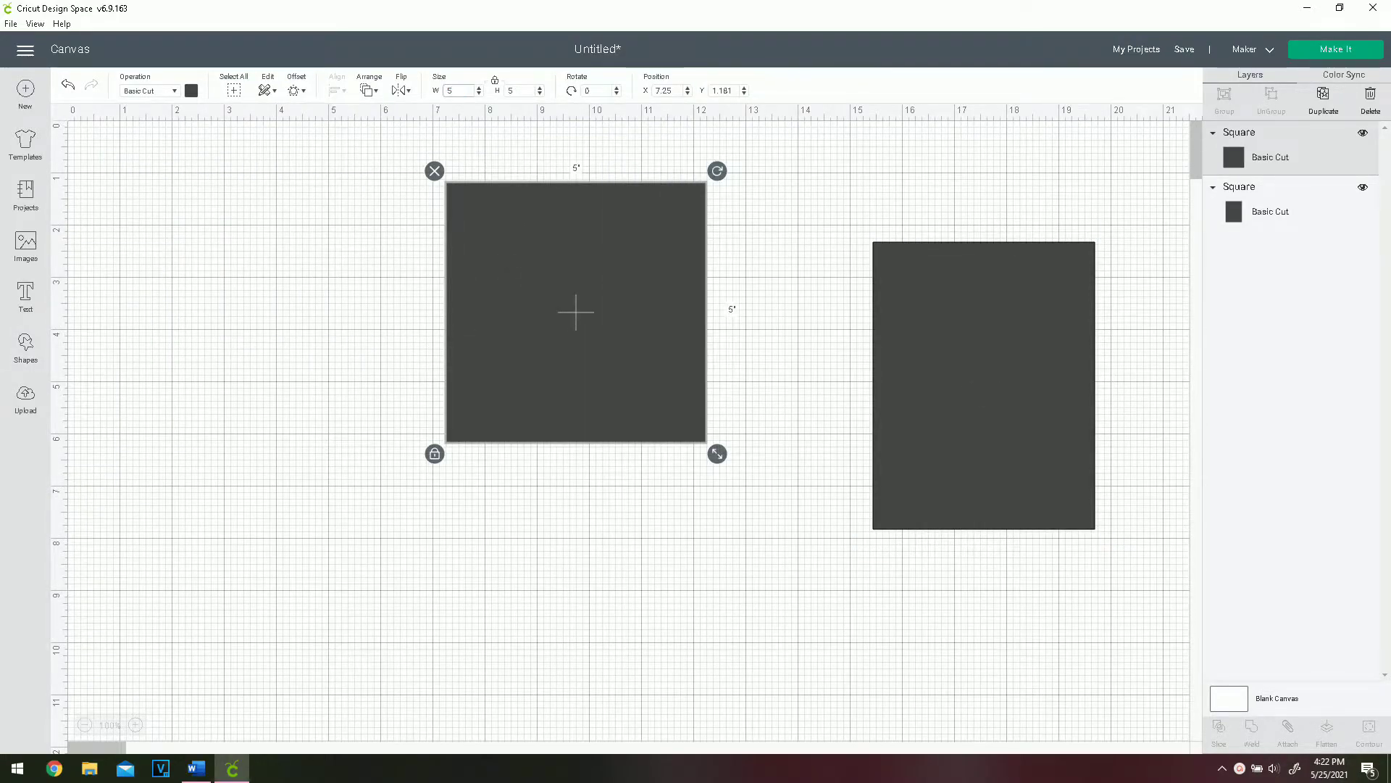
Duplicate the 5-inch square and color both 5-inch squares light gray
{"action": "right_click", "coordinate": [608, 283]}
{"action": "left_click", "coordinate": [638, 401]}
{"action": "left_click", "coordinate": [191, 90]}
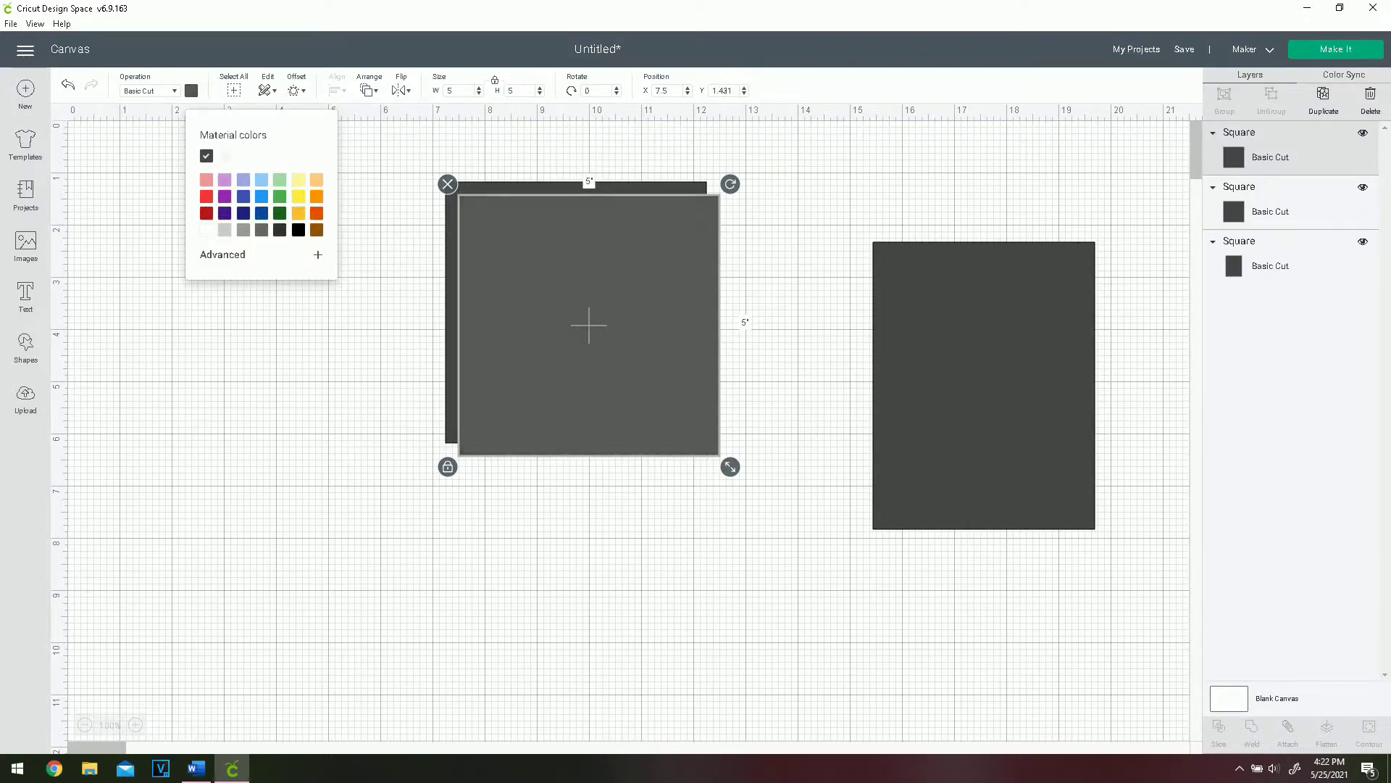
{"action": "left_click", "coordinate": [225, 229]}
{"action": "left_click", "coordinate": [191, 90]}
{"action": "left_click", "coordinate": [225, 156]}
Send the duplicated gray square to the back and move all three rectangles toward the canvas's right side
{"action": "right_click", "coordinate": [540, 257]}
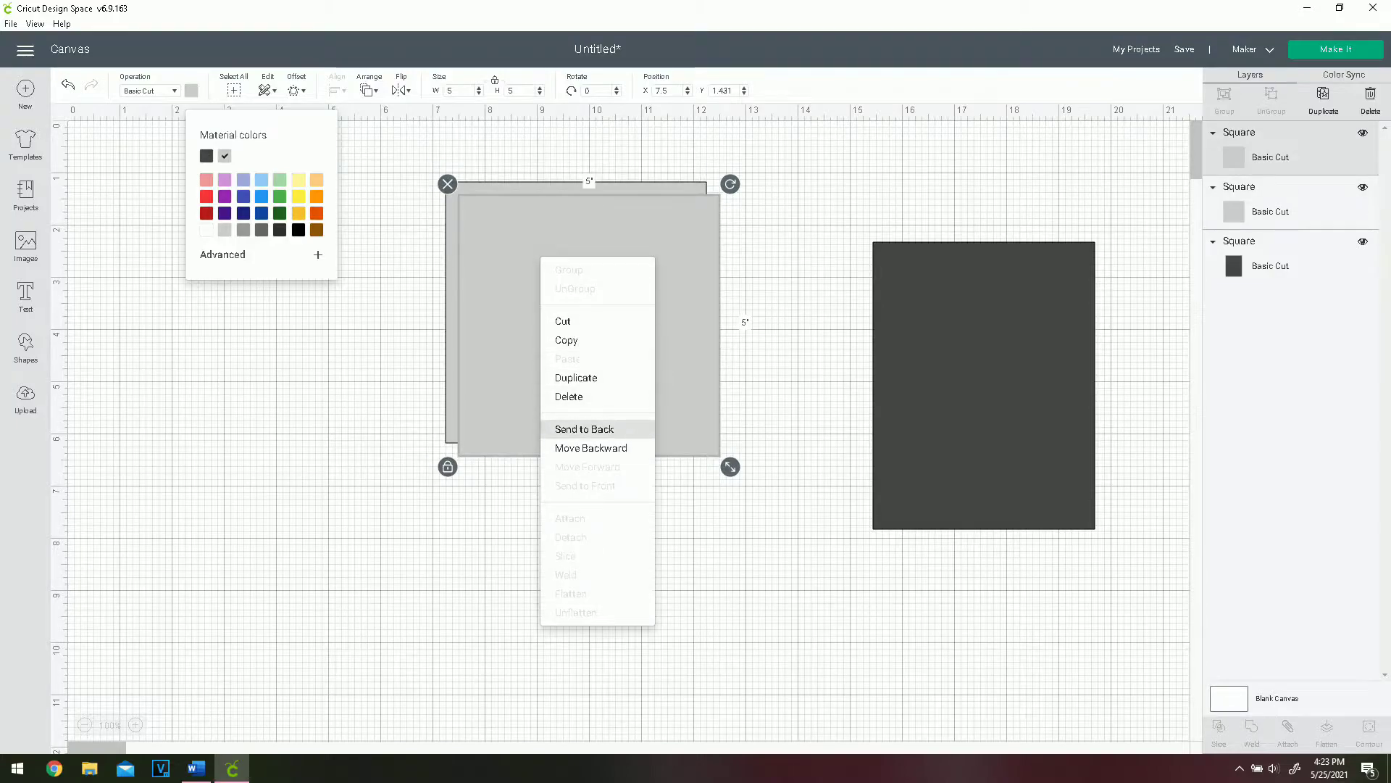
{"action": "left_click", "coordinate": [584, 429]}
{"action": "left_click_drag", "start_coordinate": [984, 384], "coordinate": [1082, 375]}
{"action": "left_click_drag", "start_coordinate": [589, 325], "coordinate": [766, 382]}
{"action": "left_click_drag", "start_coordinate": [541, 313], "coordinate": [796, 330]}
{"action": "left_click_drag", "start_coordinate": [766, 382], "coordinate": [815, 388]}
{"action": "left_click", "coordinate": [464, 348]}
Find free butterfly images and insert the blue-and-green layered butterfly with patterned wings
{"action": "left_click", "coordinate": [25, 245]}
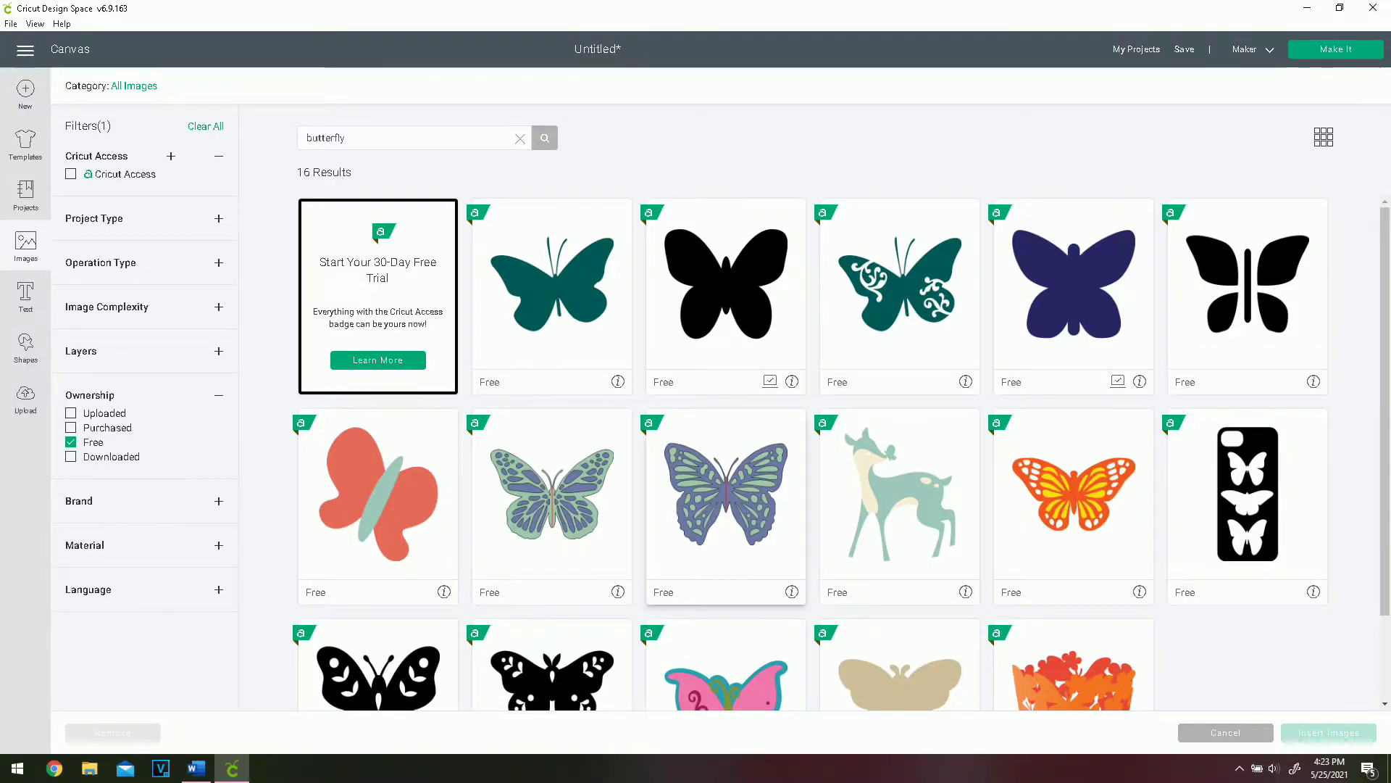
{"action": "left_click", "coordinate": [726, 500]}
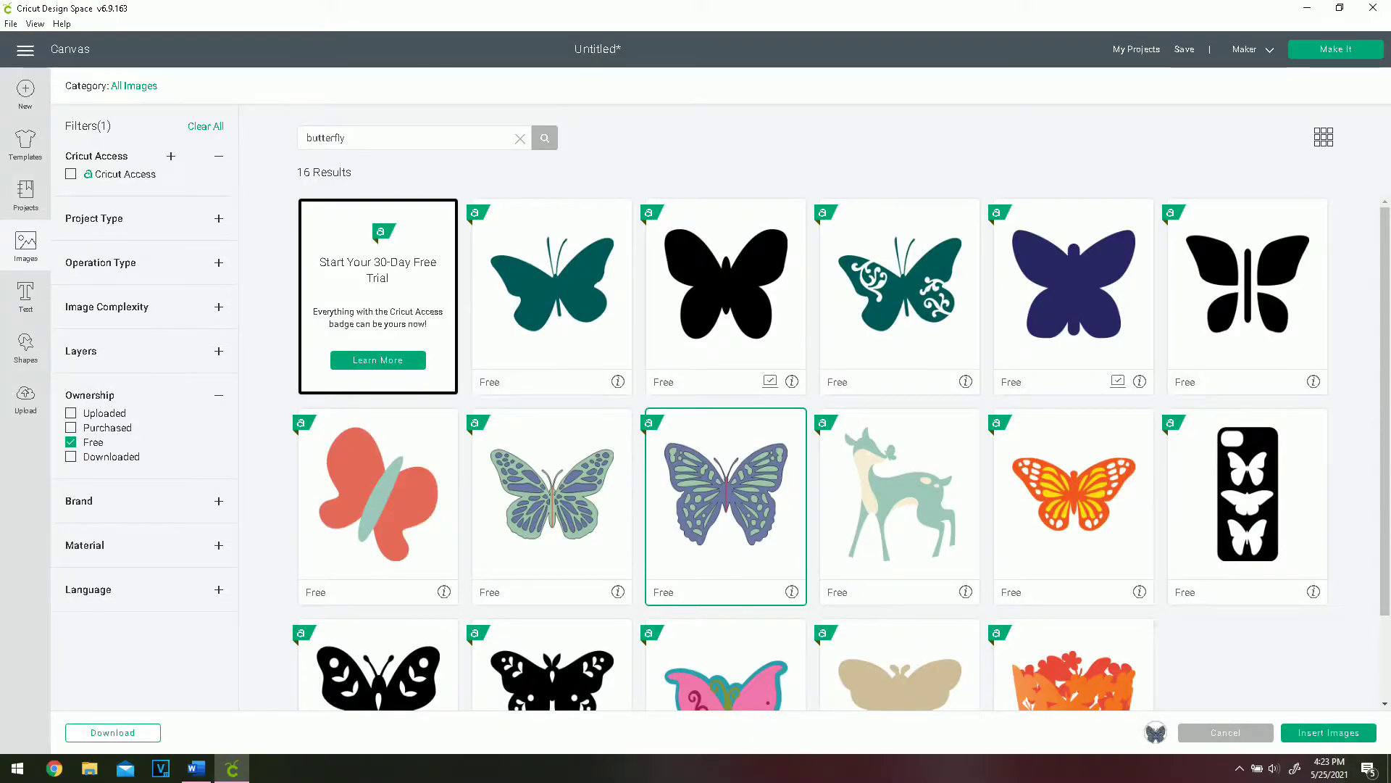
{"action": "left_click", "coordinate": [1329, 731]}
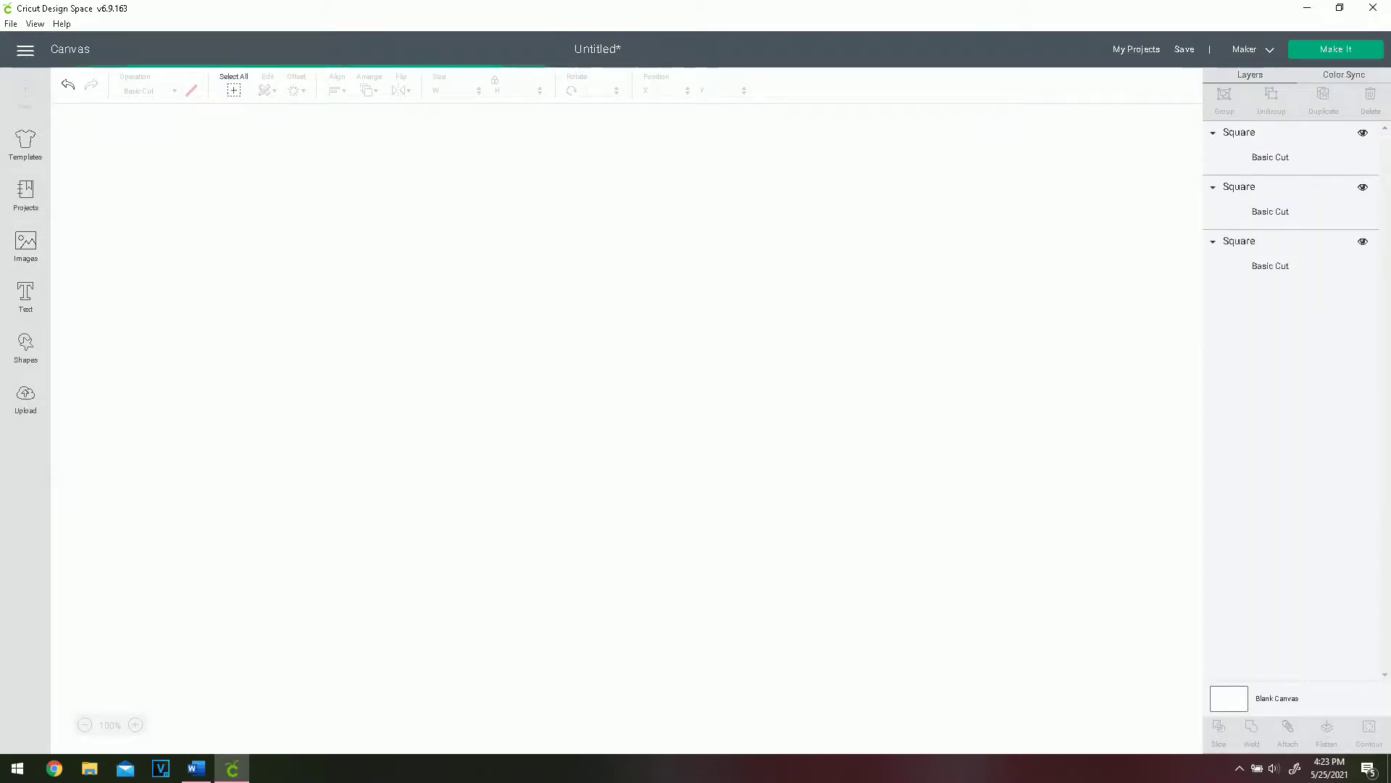
Ungroup the inserted butterfly and separate its blue patterned layer from the solid green layer
{"action": "left_click_drag", "start_coordinate": [180, 211], "coordinate": [380, 307]}
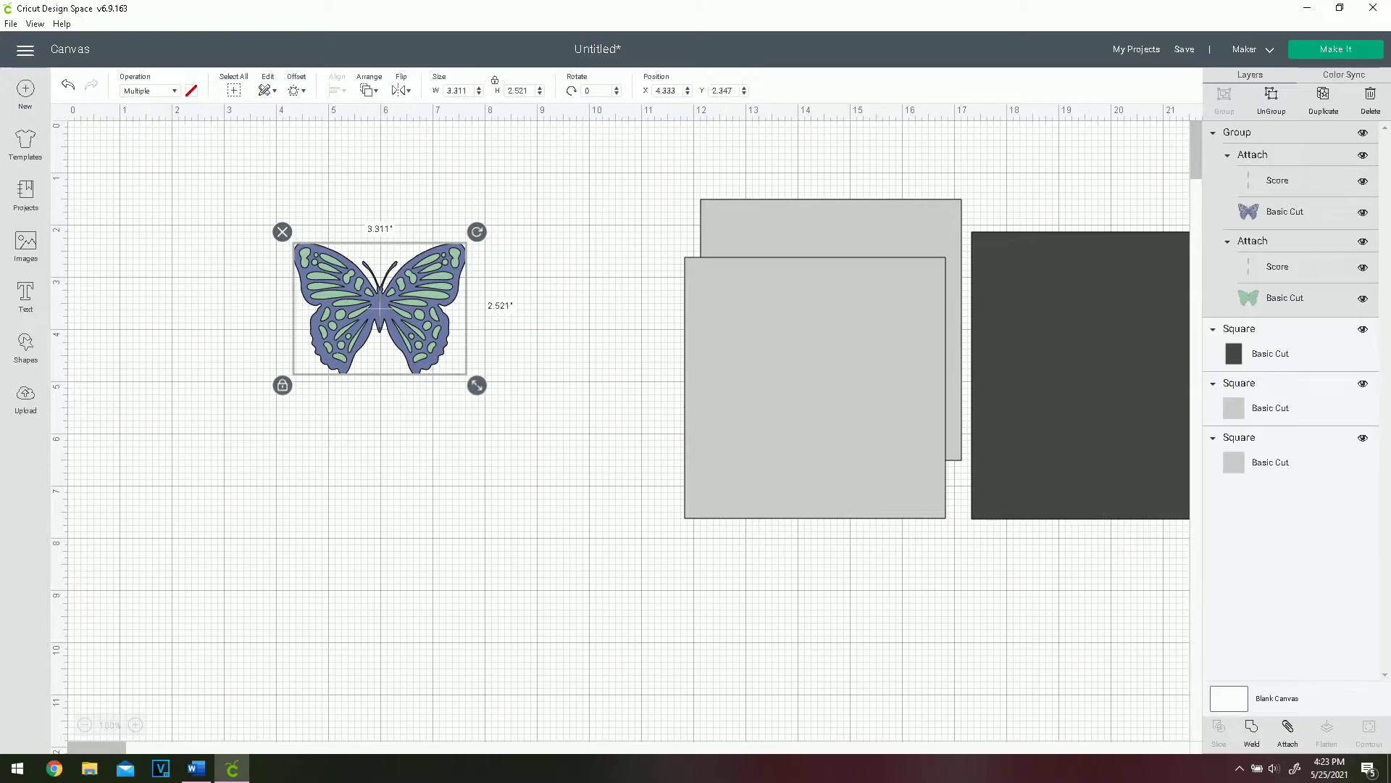
{"action": "left_click", "coordinate": [1271, 100]}
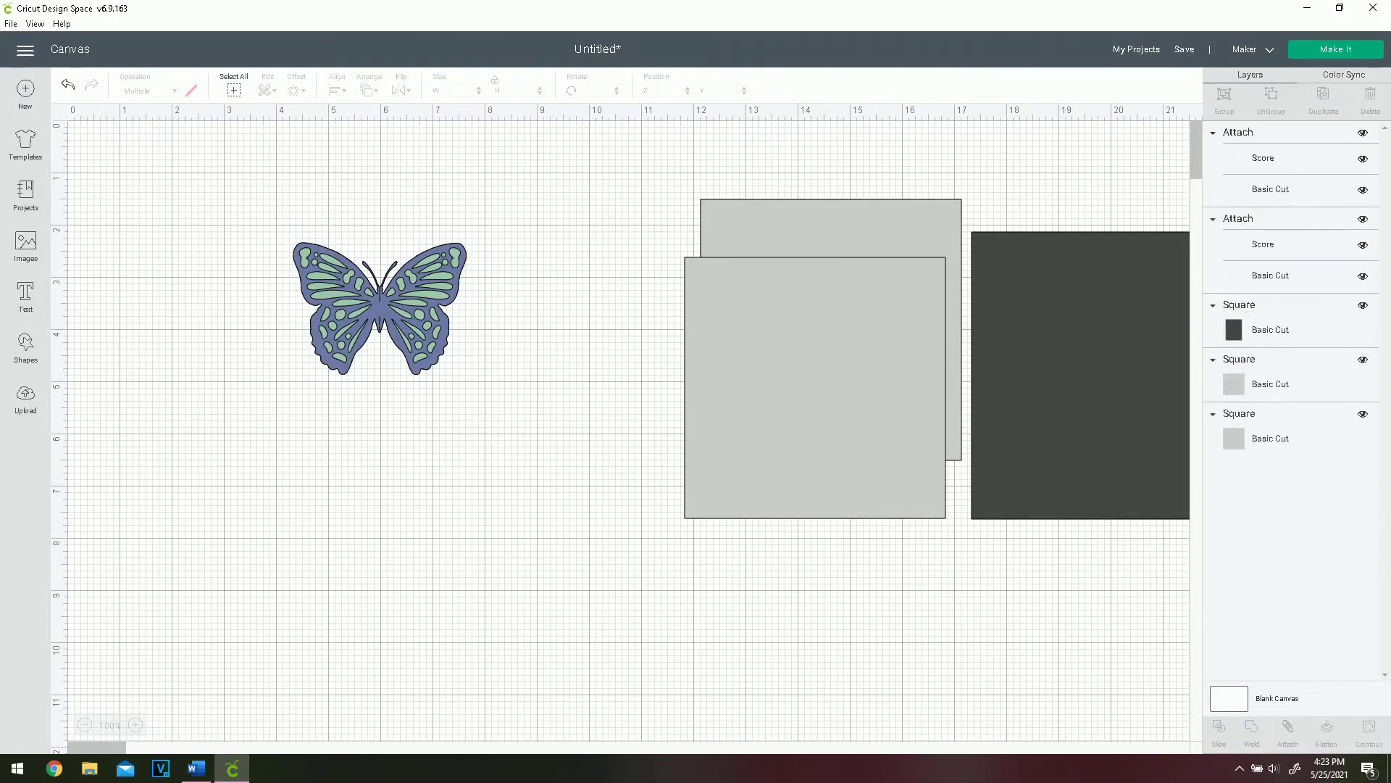
{"action": "left_click_drag", "start_coordinate": [380, 308], "coordinate": [330, 532]}
{"action": "left_click_drag", "start_coordinate": [380, 312], "coordinate": [445, 305]}
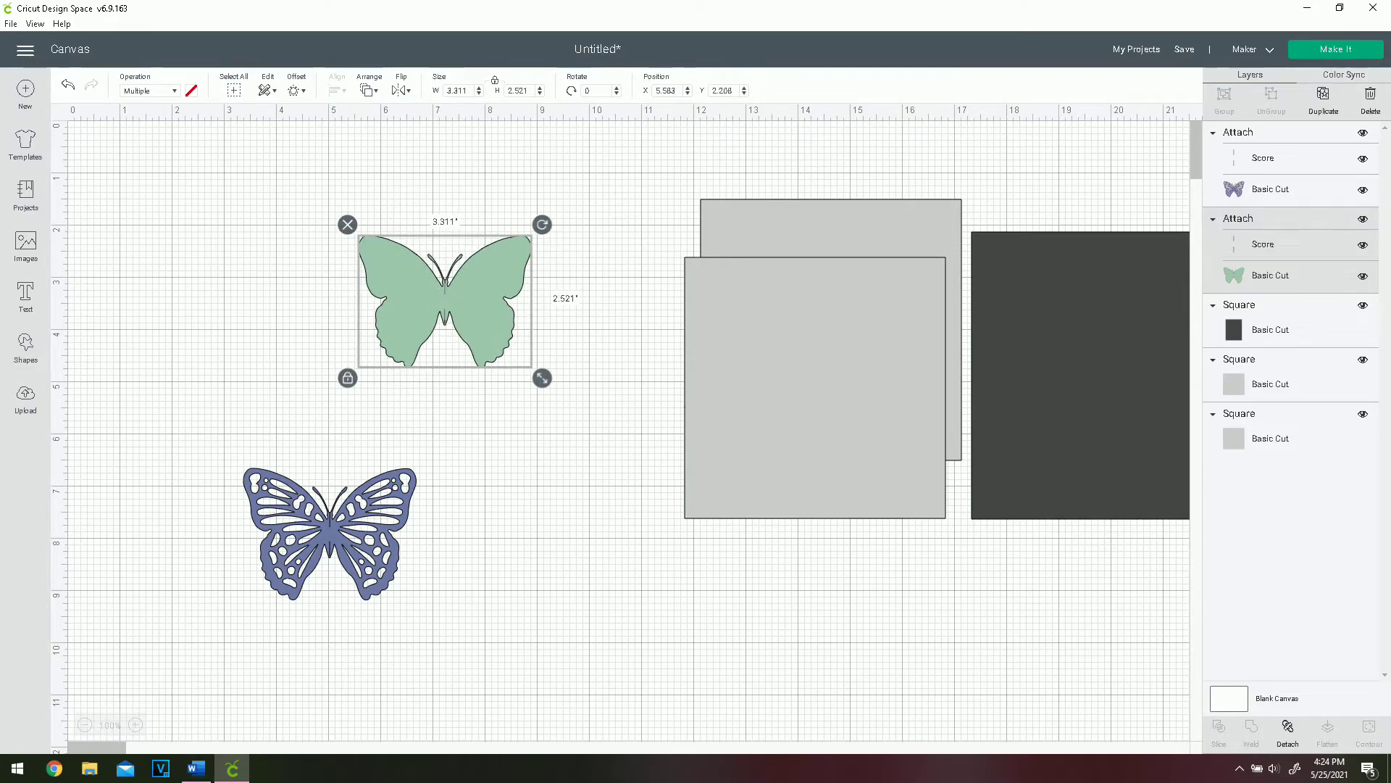
Detach the score lines from the green and blue butterfly layers
{"action": "right_click", "coordinate": [474, 310]}
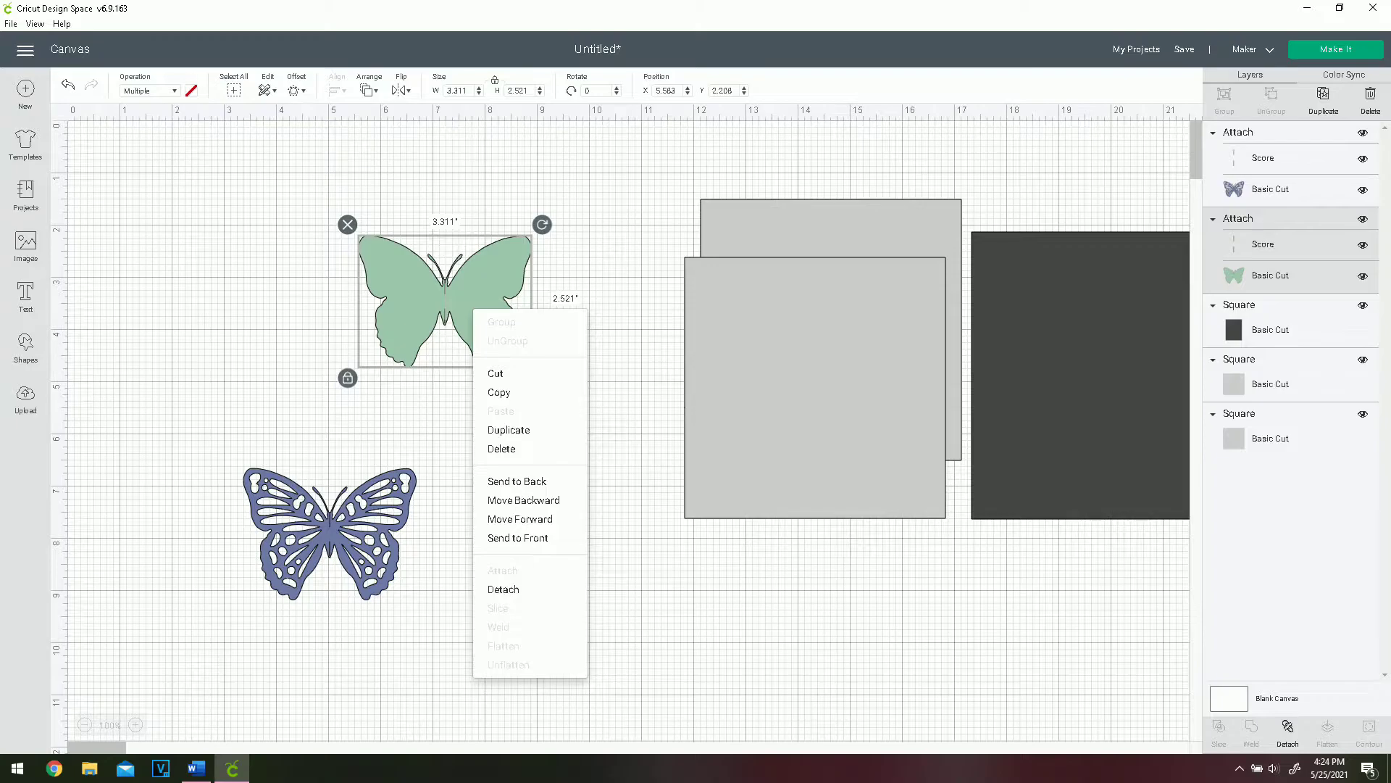
{"action": "left_click", "coordinate": [503, 589]}
{"action": "left_click", "coordinate": [330, 533]}
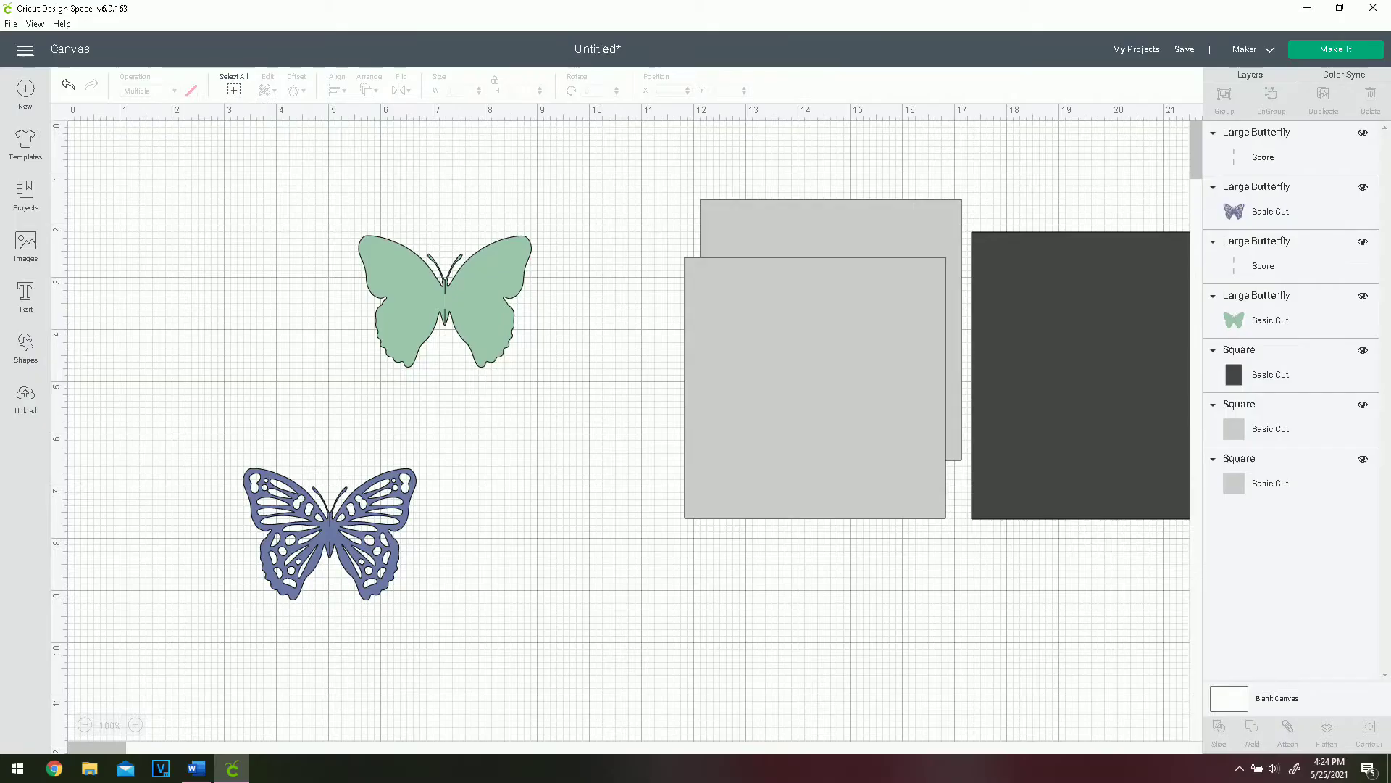
Move both butterflies off their score lines and delete the two score lines
{"action": "left_click_drag", "start_coordinate": [351, 533], "coordinate": [314, 441]}
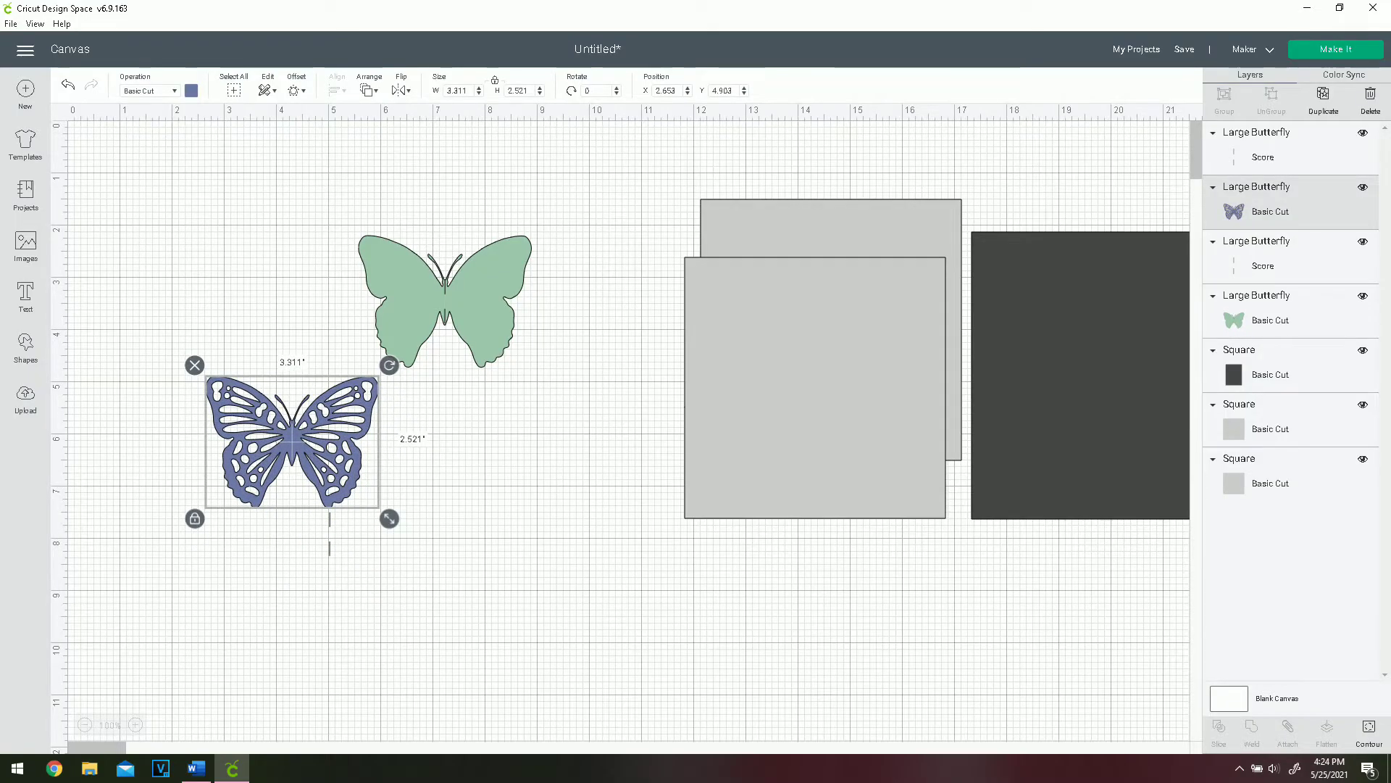
{"action": "left_click", "coordinate": [330, 534]}
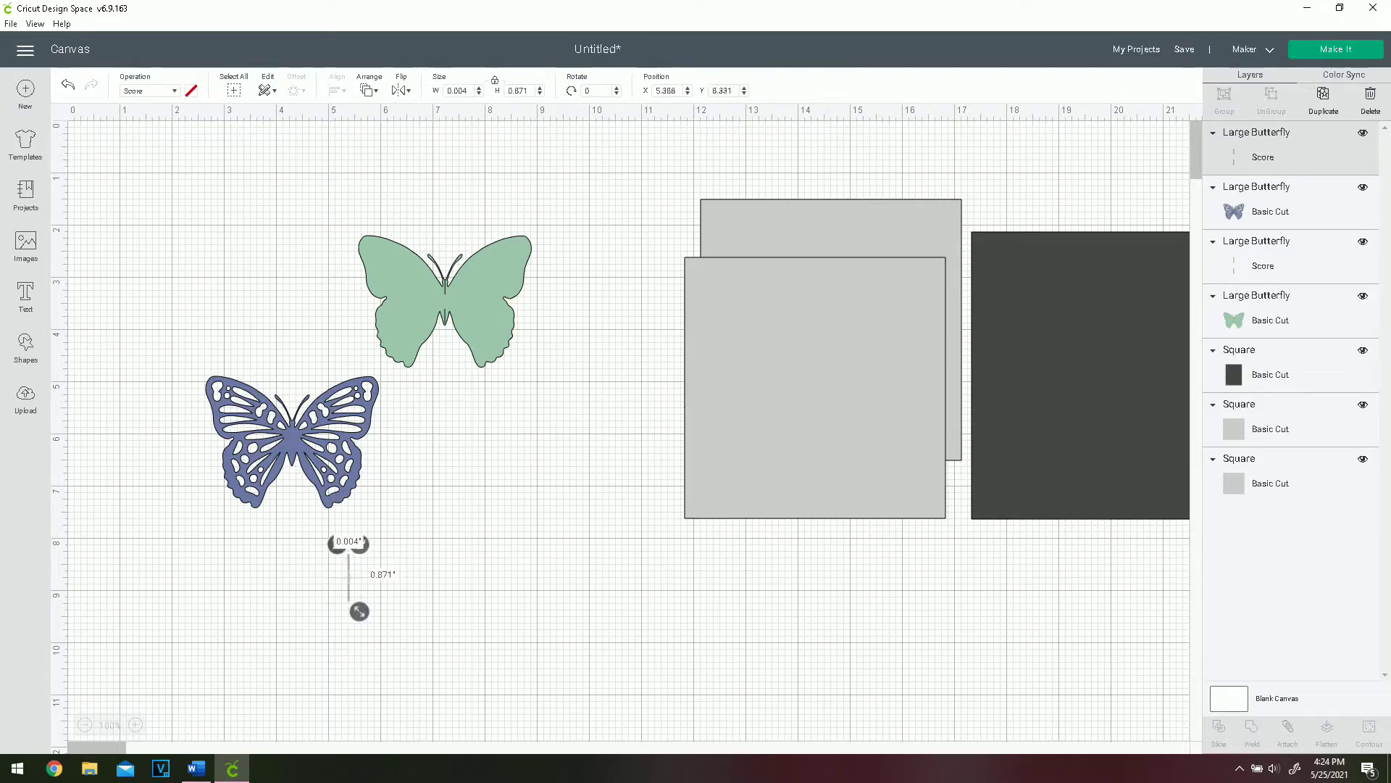
{"action": "key", "text": "Delete"}
{"action": "left_click_drag", "start_coordinate": [445, 301], "coordinate": [355, 295]}
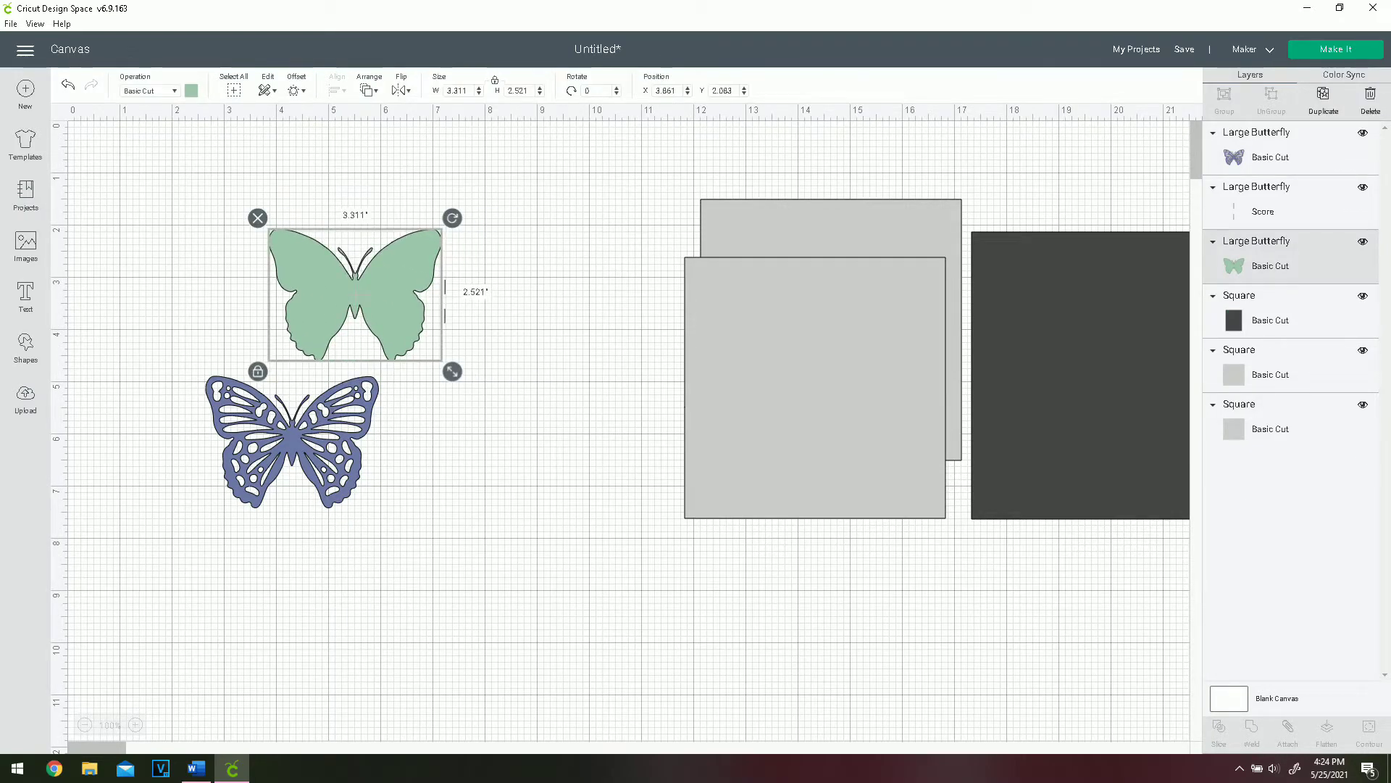
{"action": "left_click", "coordinate": [445, 301]}
{"action": "key", "text": "Delete"}
Duplicate the solid green butterfly and move the copy below the original
{"action": "left_click_drag", "start_coordinate": [355, 294], "coordinate": [433, 295]}
{"action": "right_click", "coordinate": [476, 277]}
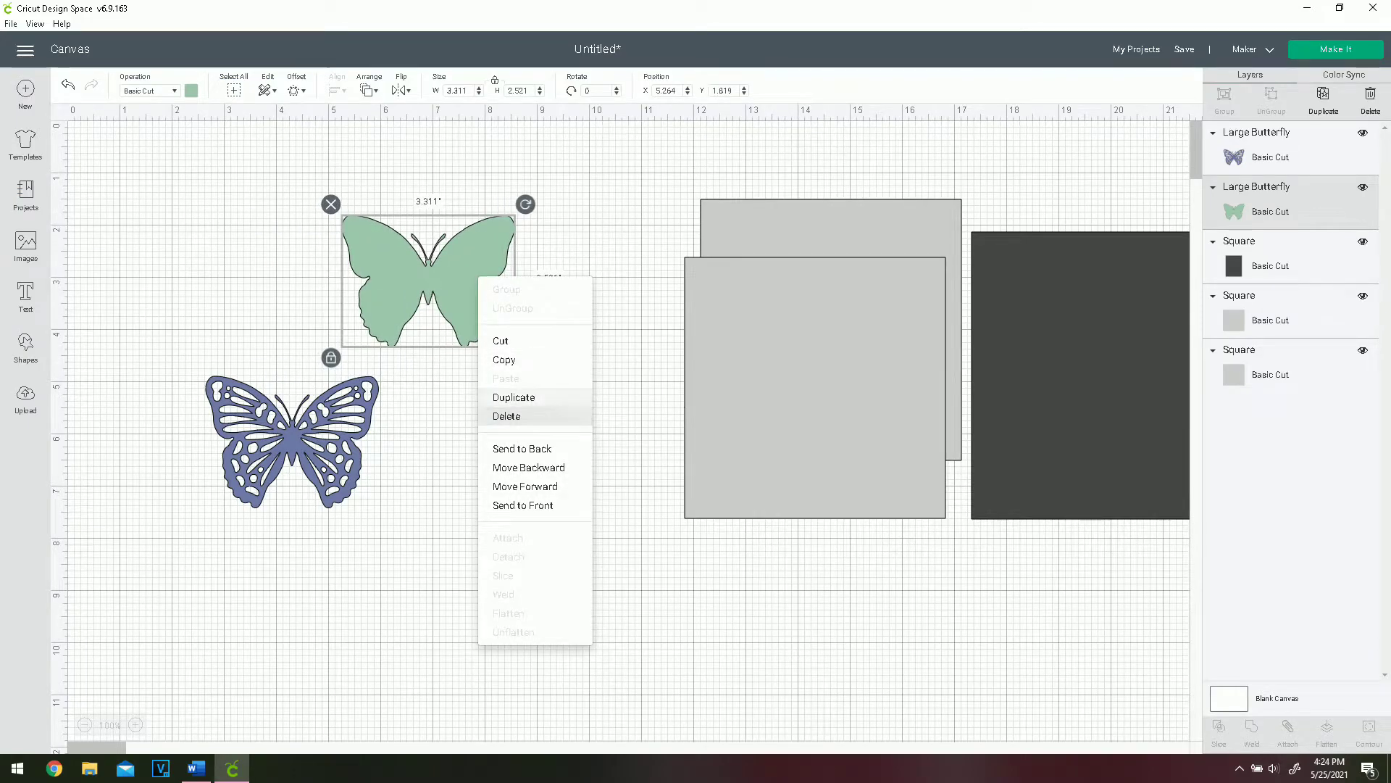
{"action": "left_click", "coordinate": [514, 397]}
{"action": "left_click_drag", "start_coordinate": [441, 293], "coordinate": [497, 498]}
Move the green copy out of the way and center the blue butterfly and the original green butterfly on each other
{"action": "left_click", "coordinate": [293, 437]}
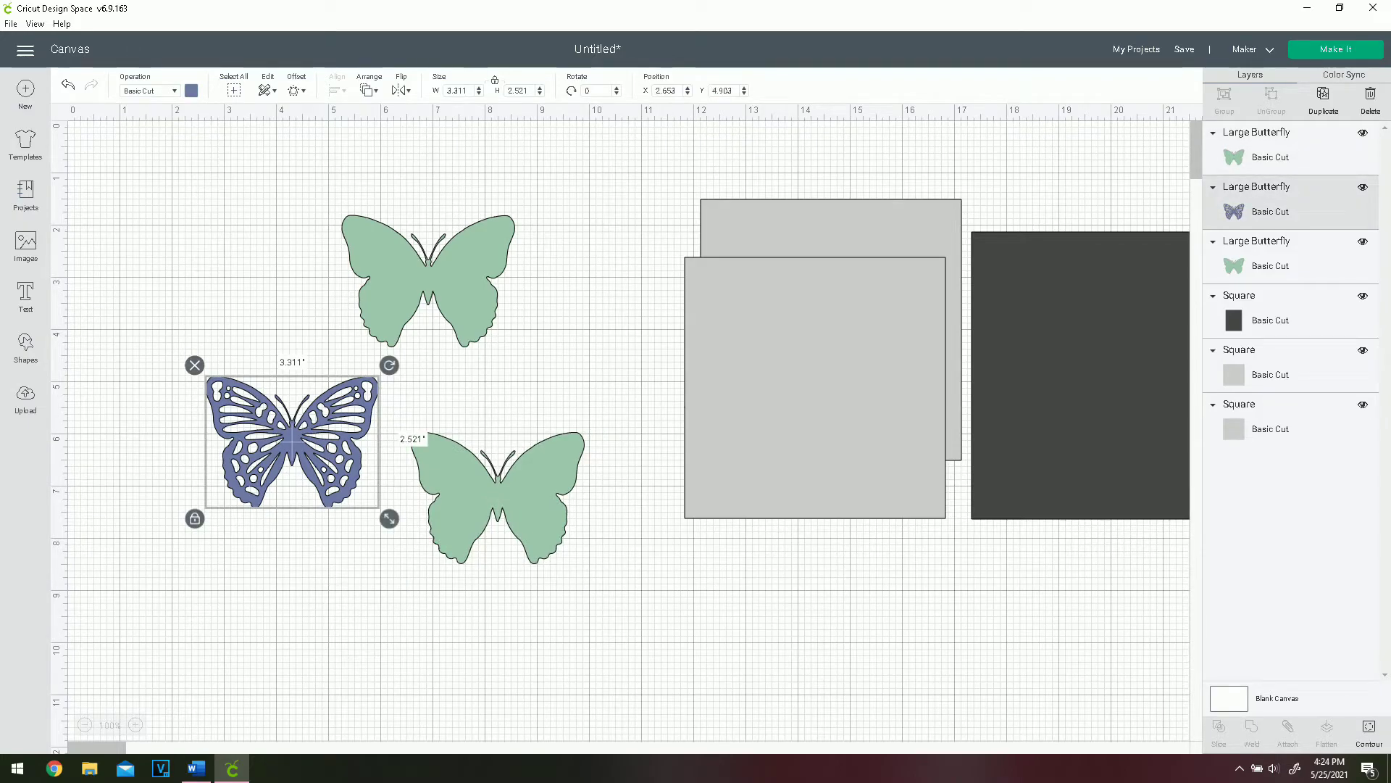
{"action": "left_click_drag", "start_coordinate": [219, 198], "coordinate": [592, 548]}
{"action": "left_click_drag", "start_coordinate": [217, 264], "coordinate": [470, 456]}
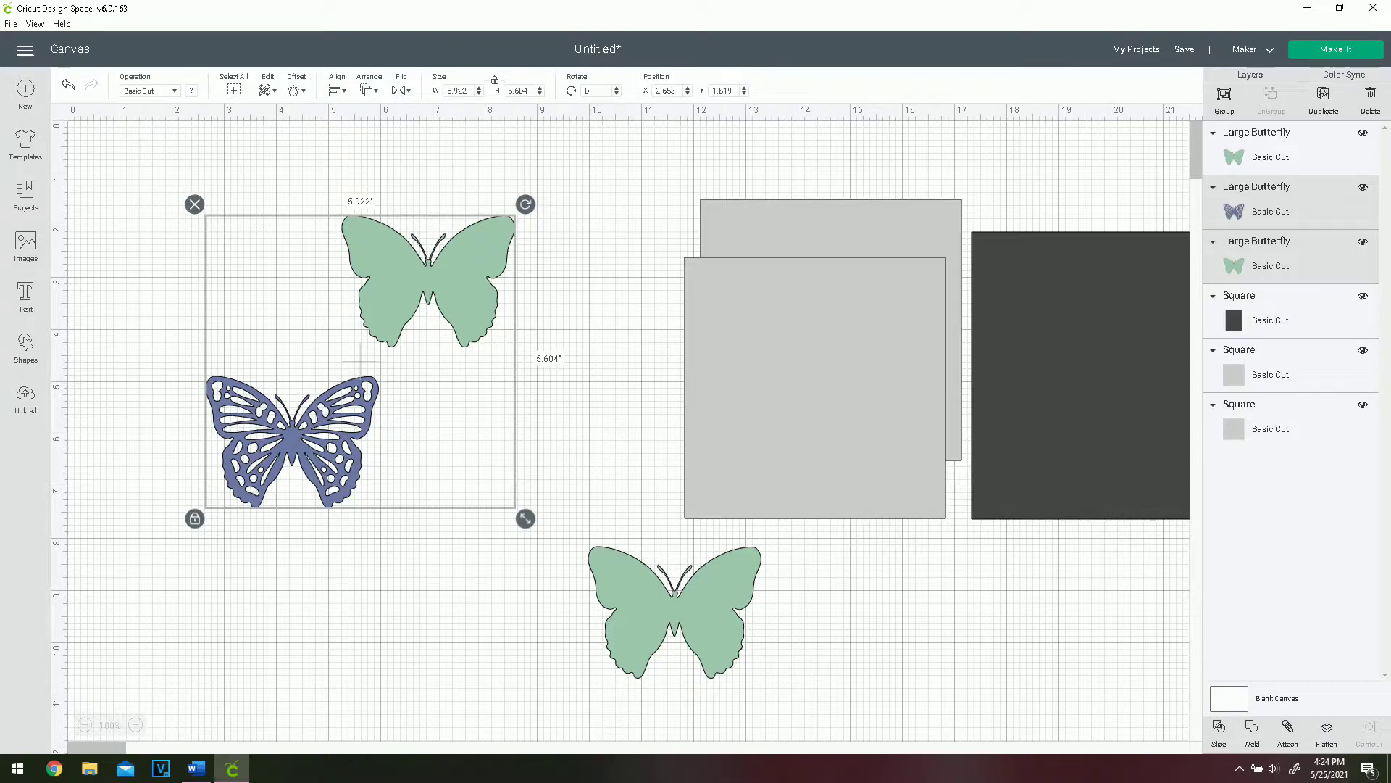
{"action": "left_click", "coordinate": [337, 90]}
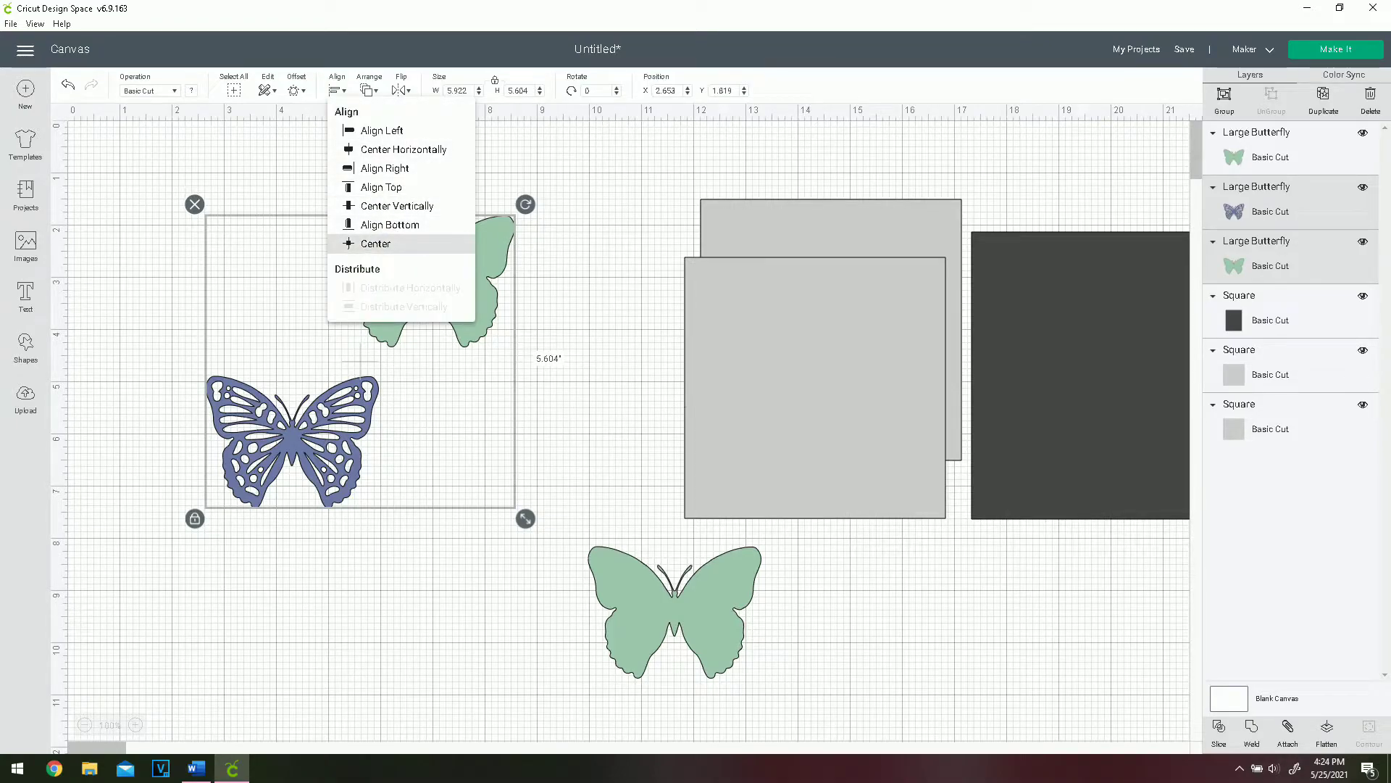
{"action": "left_click", "coordinate": [375, 244]}
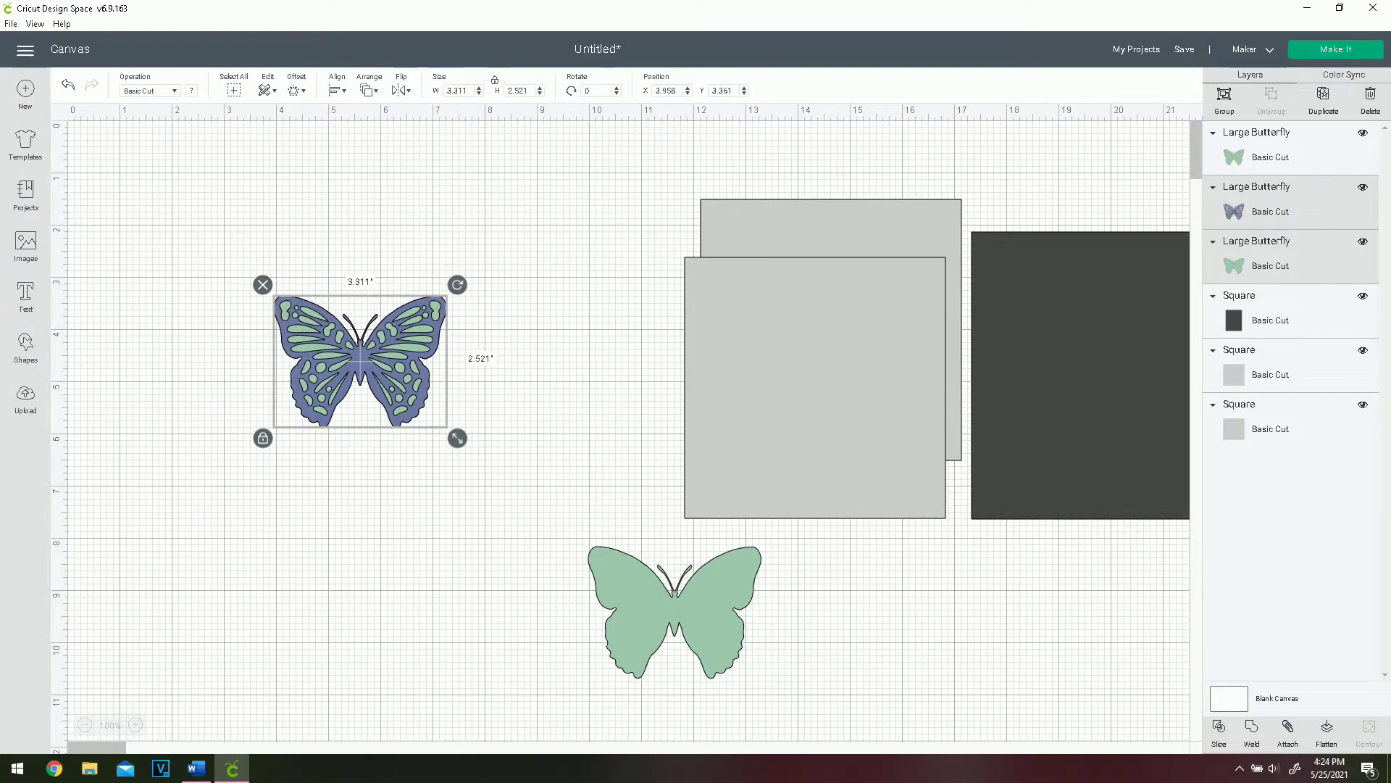
Slice the overlapping blue and green butterflies and pull the blue outline and green wing pieces apart
{"action": "right_click", "coordinate": [362, 364]}
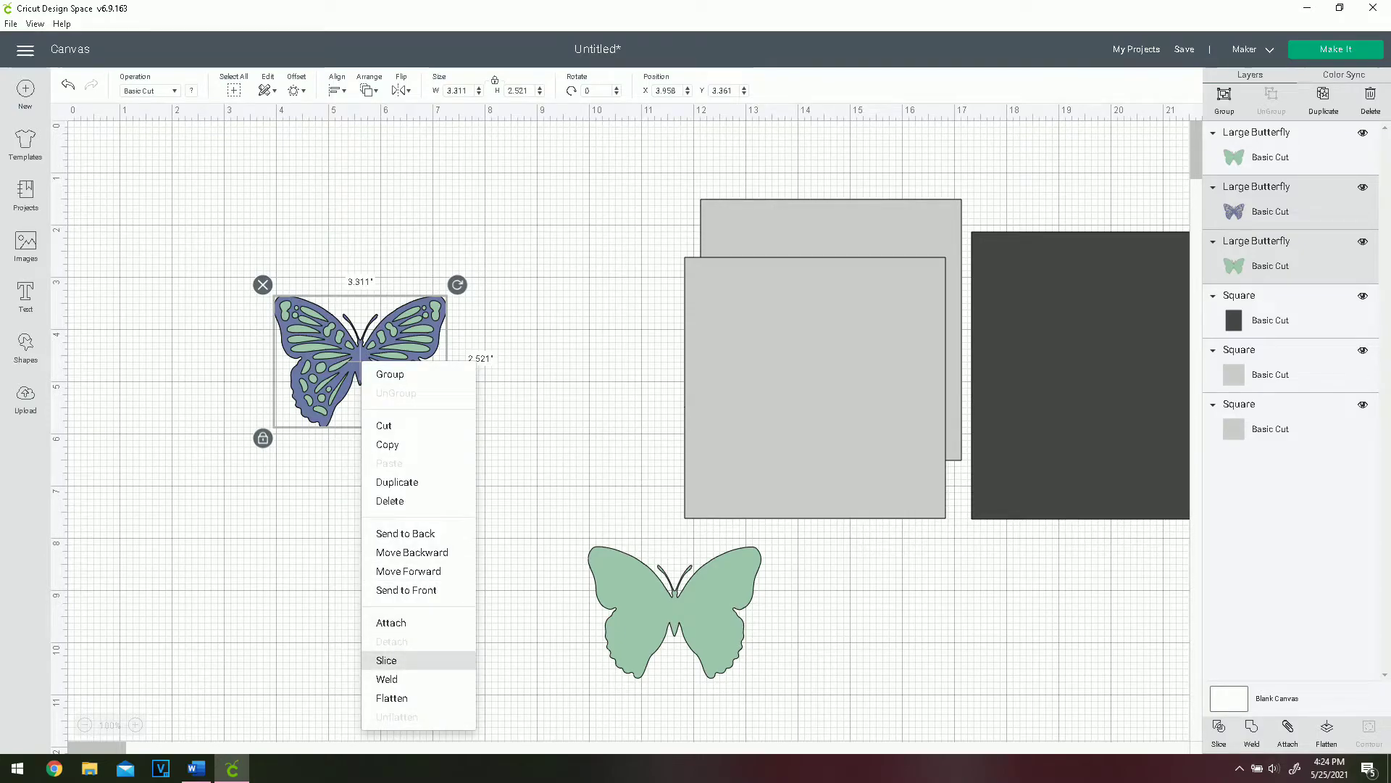
{"action": "left_click", "coordinate": [386, 660]}
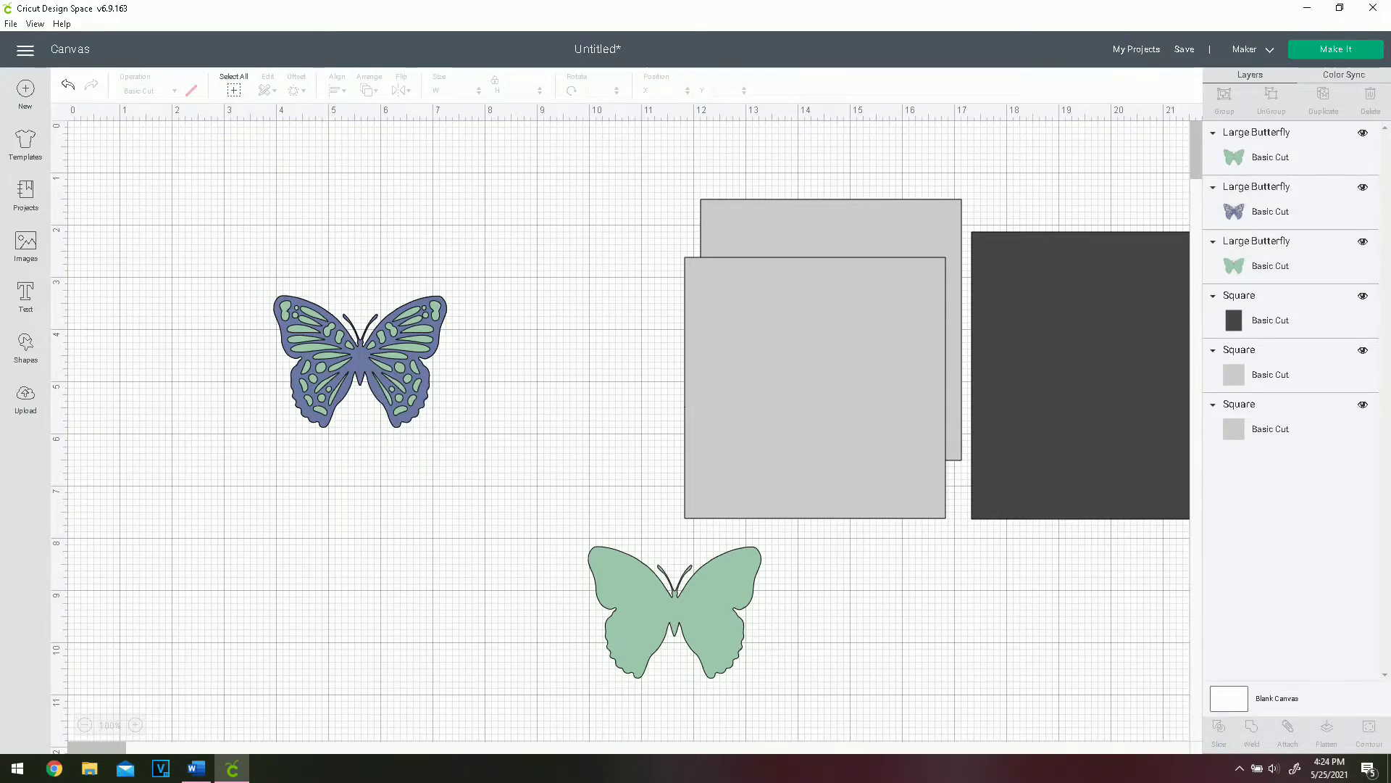
{"action": "left_click_drag", "start_coordinate": [360, 357], "coordinate": [343, 534]}
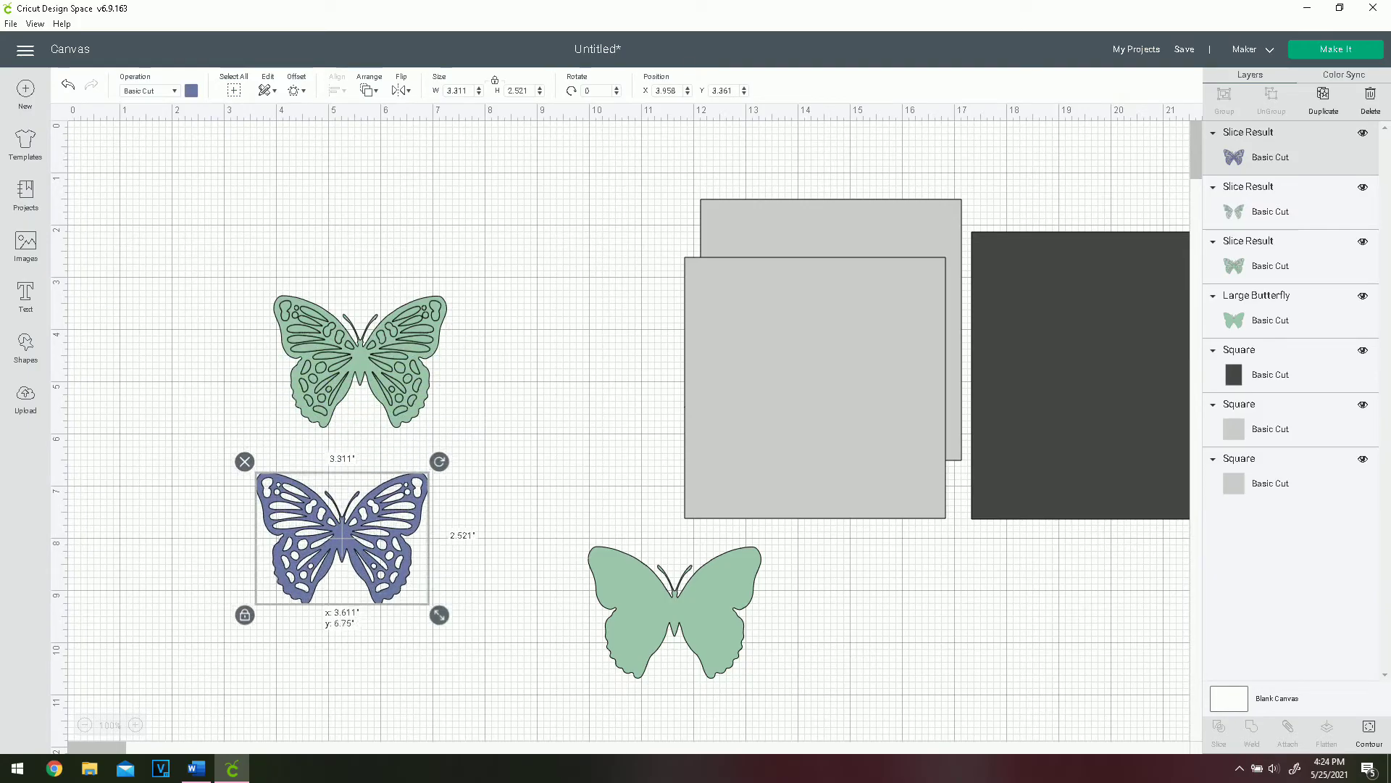
{"action": "left_click_drag", "start_coordinate": [360, 356], "coordinate": [555, 255]}
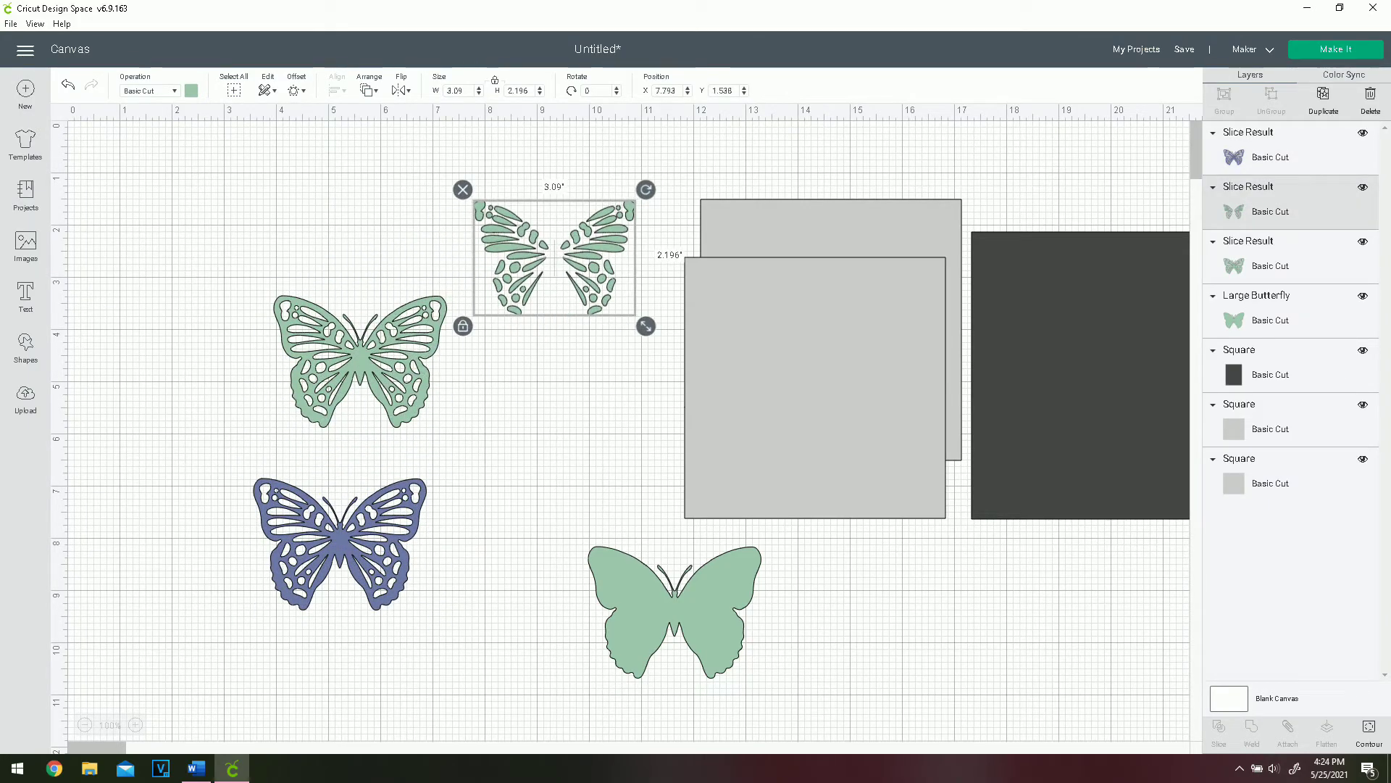
Delete the green and blue patterned butterfly outlines, keeping the separate wing pieces
{"action": "left_click", "coordinate": [360, 357]}
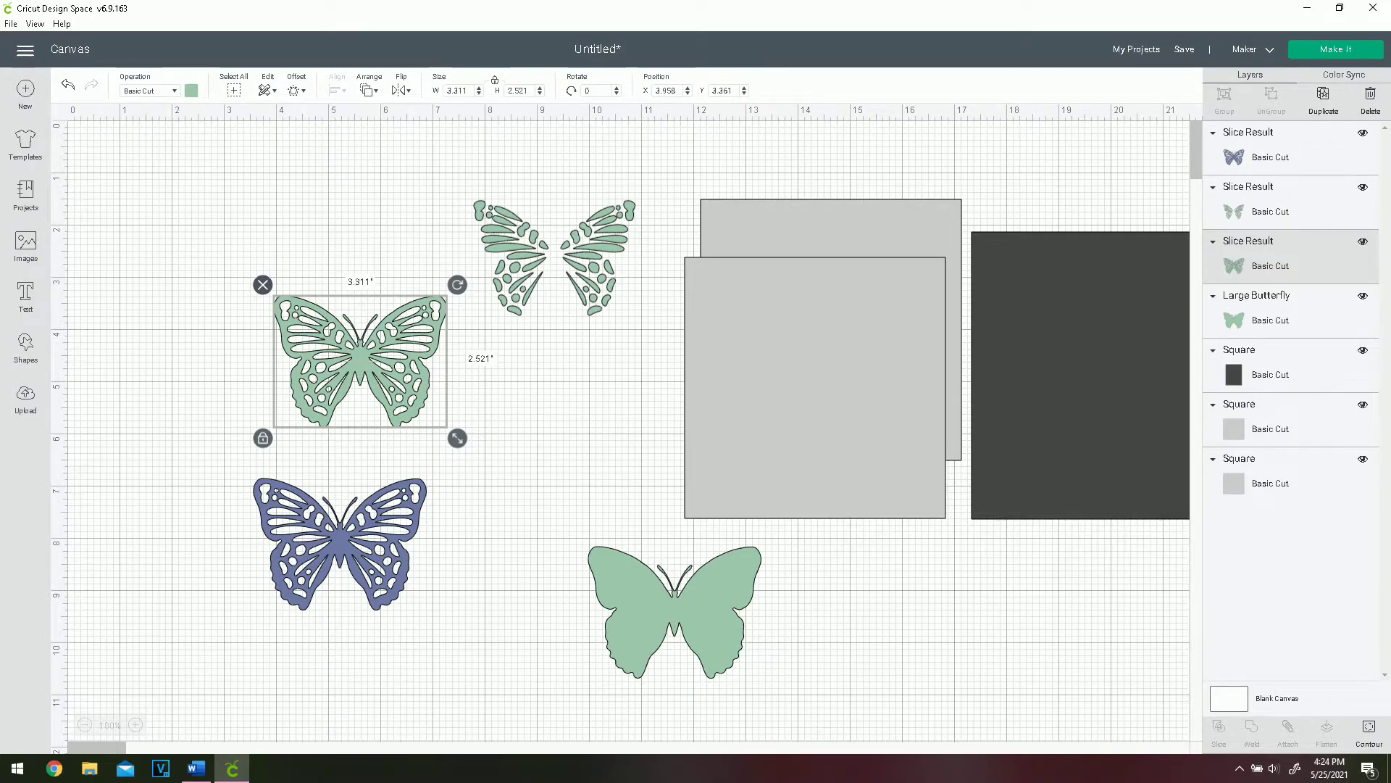
{"action": "key", "text": "Delete"}
{"action": "left_click", "coordinate": [340, 542]}
{"action": "key", "text": "Delete"}
Place the green wing pieces over one 5-inch gray square and center the two on each other
{"action": "left_click_drag", "start_coordinate": [576, 255], "coordinate": [313, 314]}
{"action": "left_click_drag", "start_coordinate": [815, 388], "coordinate": [467, 313]}
{"action": "left_click_drag", "start_coordinate": [319, 314], "coordinate": [503, 319]}
{"action": "left_click_drag", "start_coordinate": [308, 240], "coordinate": [538, 391]}
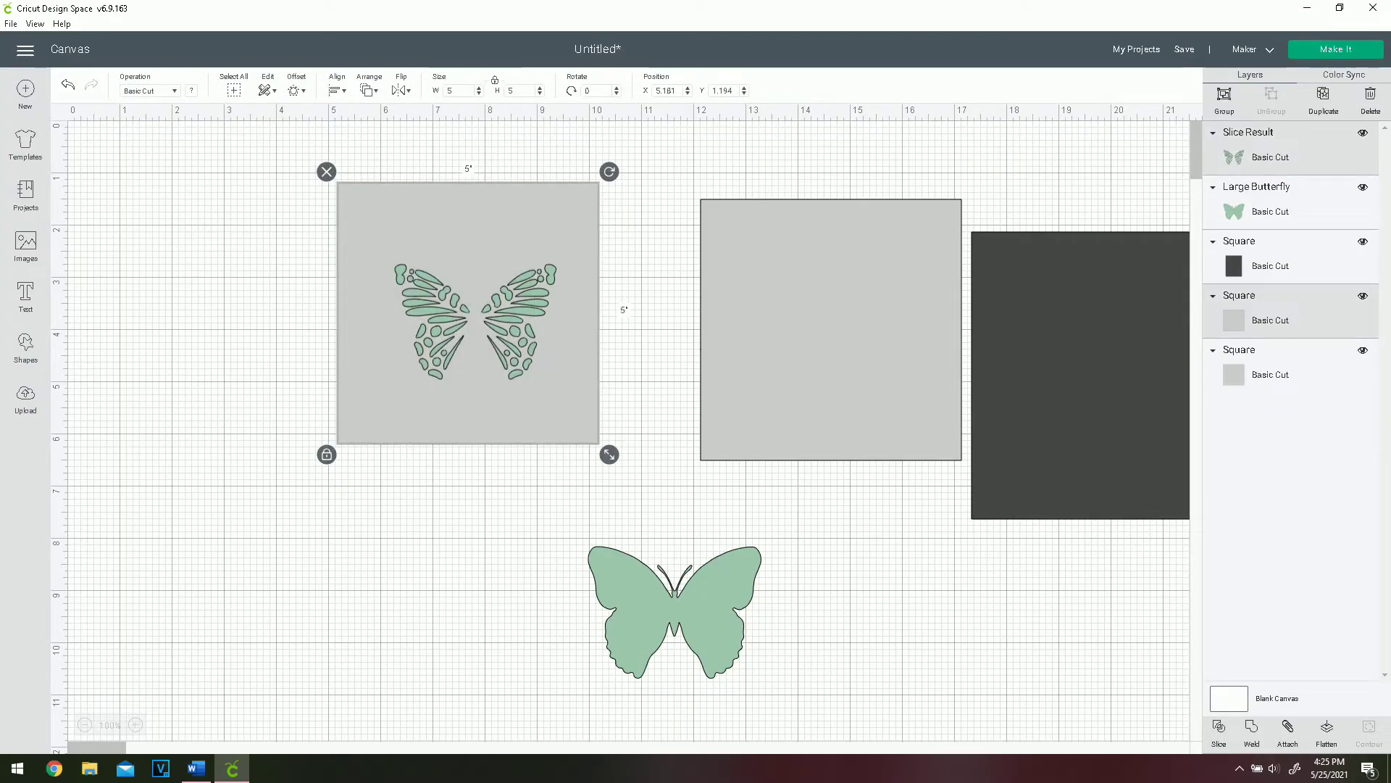
{"action": "left_click", "coordinate": [337, 90]}
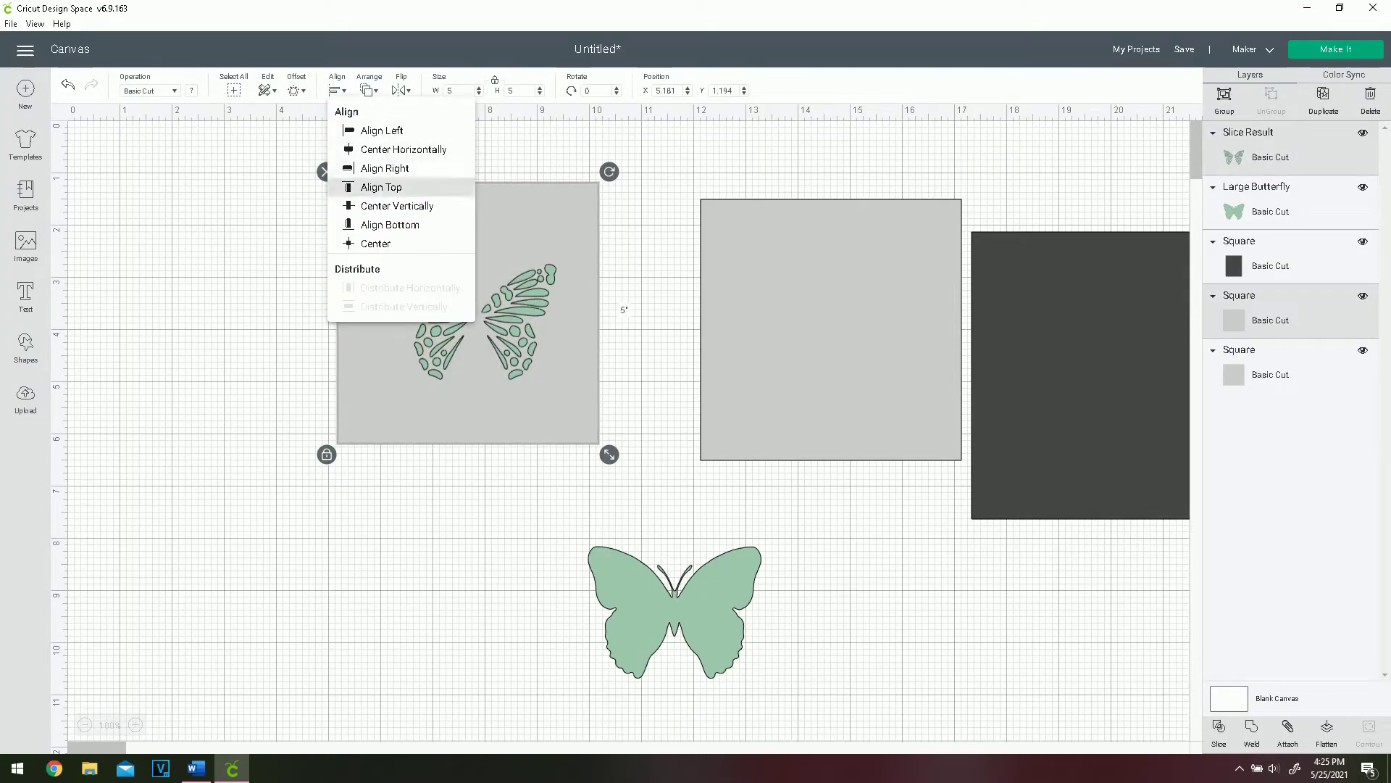
{"action": "left_click", "coordinate": [376, 244]}
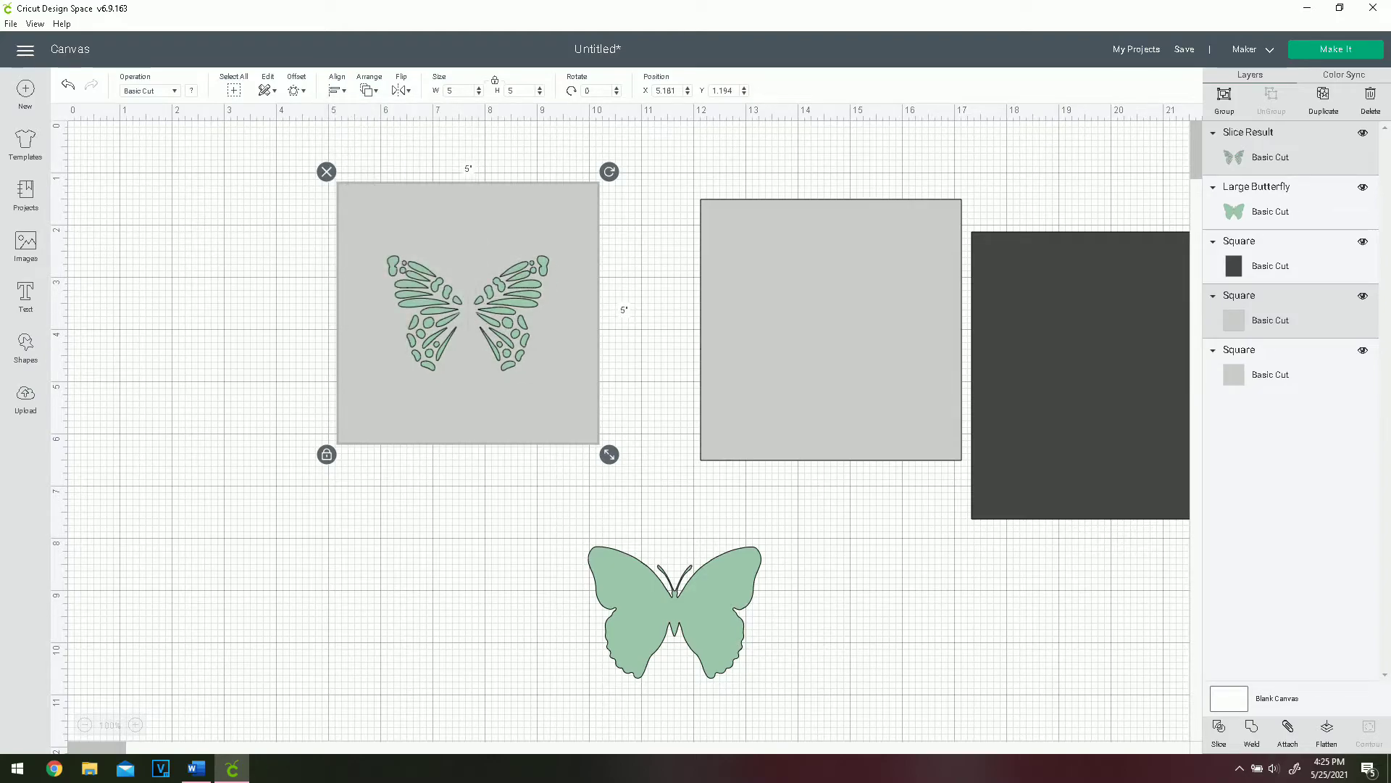
Slice the wing pieces out of the 5-inch gray square and separate the green wings and the cut square
{"action": "right_click", "coordinate": [479, 455]}
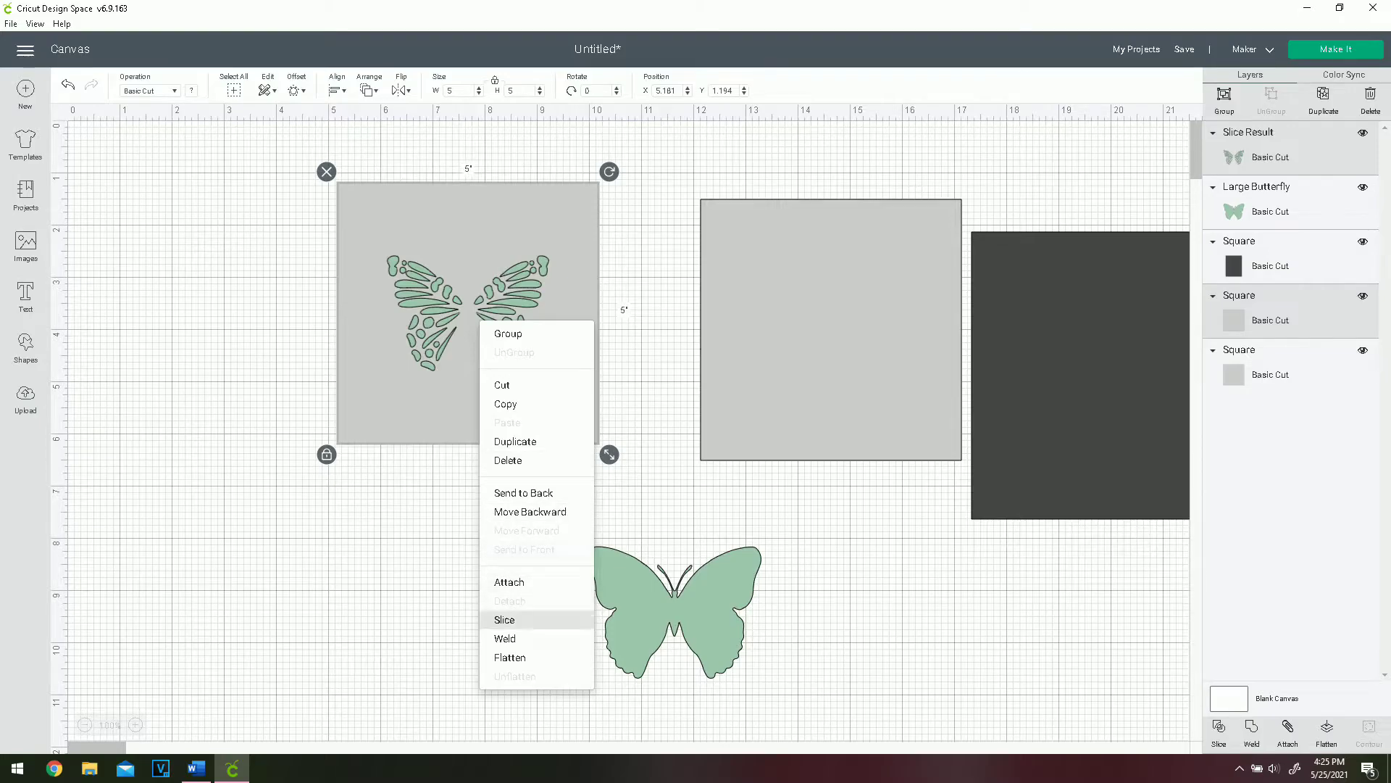
{"action": "left_click", "coordinate": [506, 620]}
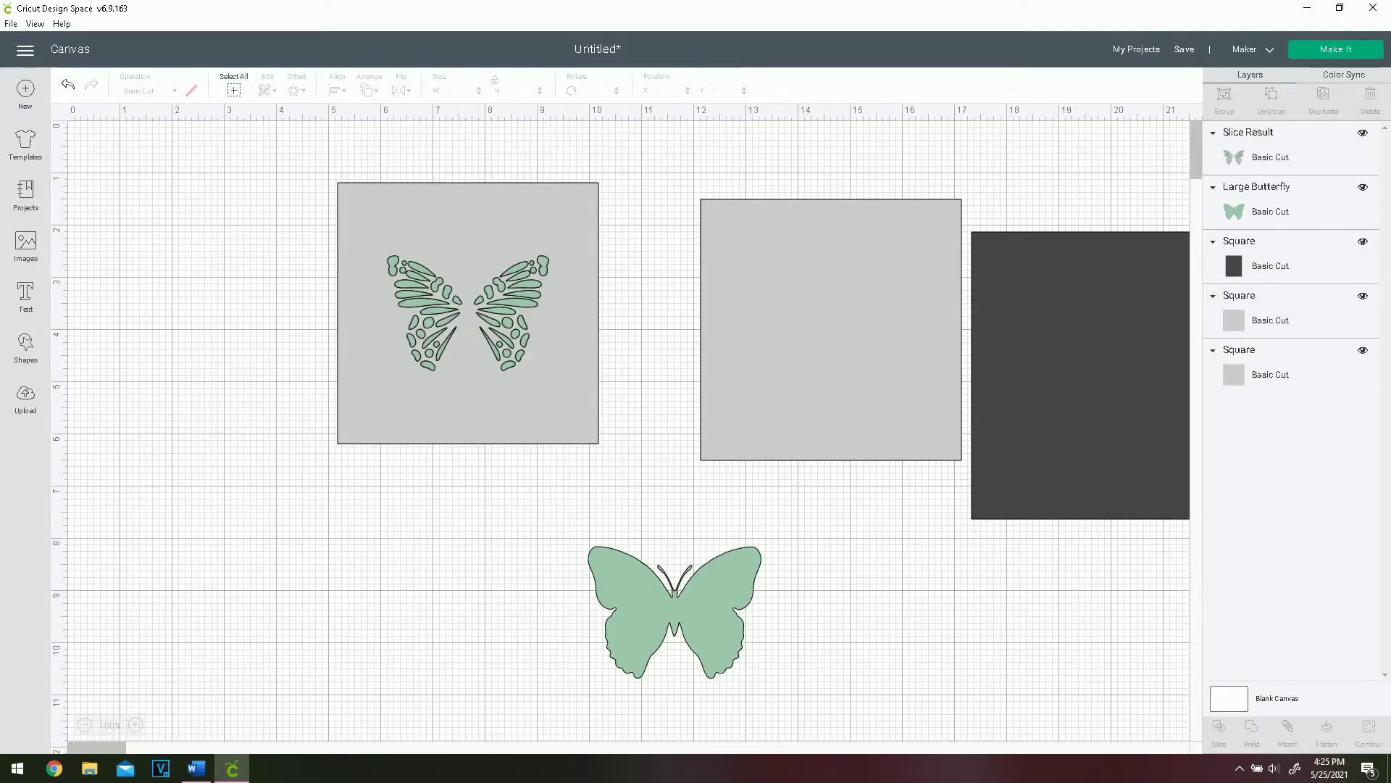
{"action": "left_click_drag", "start_coordinate": [467, 311], "coordinate": [379, 582]}
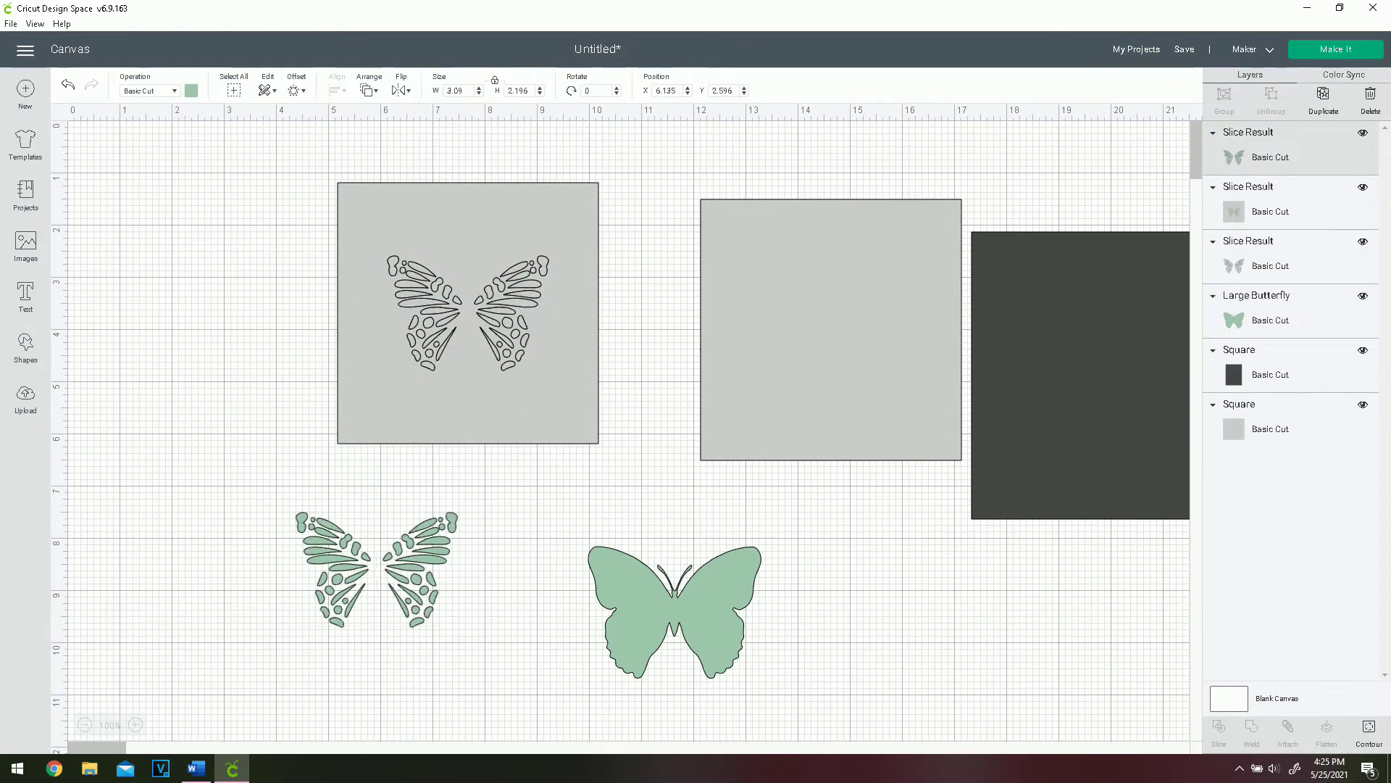
{"action": "left_click_drag", "start_coordinate": [572, 340], "coordinate": [350, 326]}
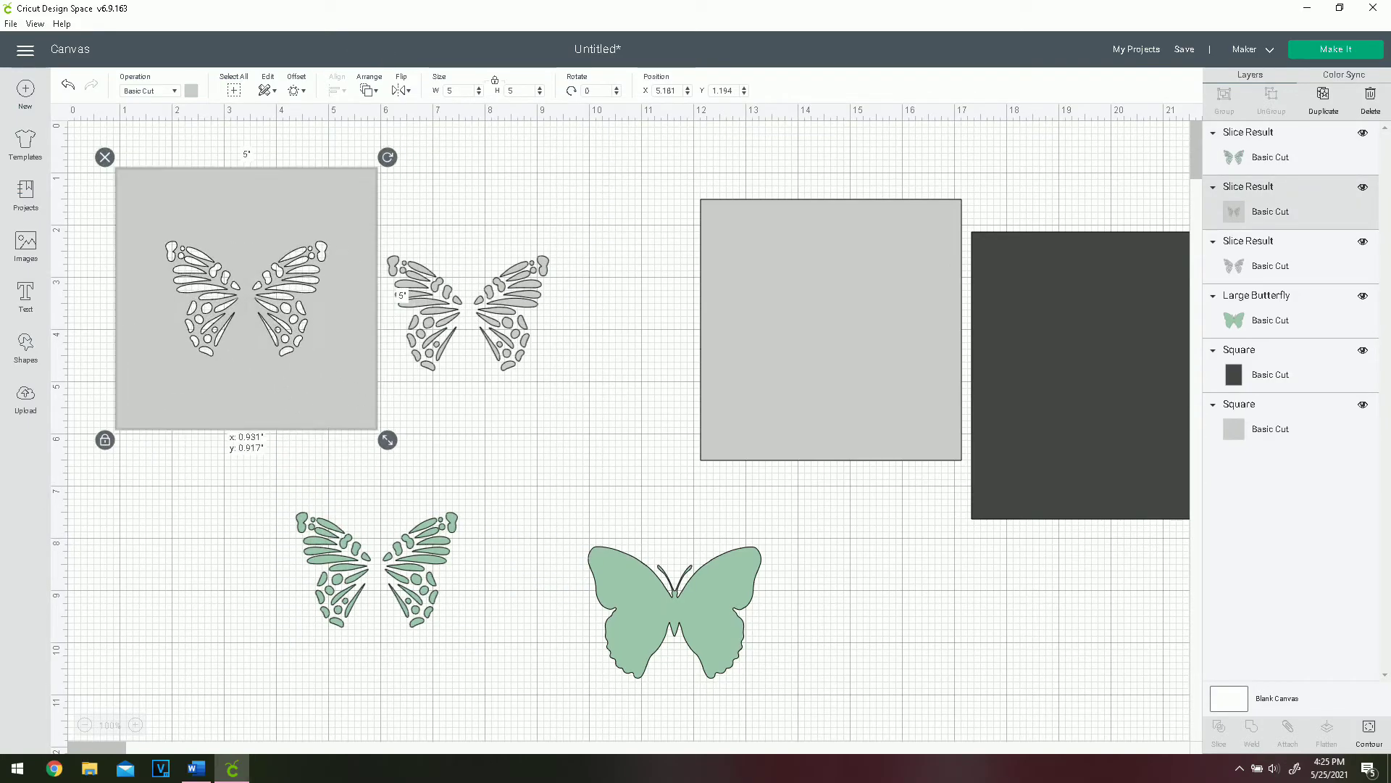
Delete the leftover gray and green wing pieces
{"action": "left_click", "coordinate": [503, 312]}
{"action": "left_click", "coordinate": [410, 245]}
{"action": "left_click", "coordinate": [377, 569]}
{"action": "left_click", "coordinate": [285, 497]}
Place the solid green butterfly over the second 5-inch gray square and center the two on each other
{"action": "left_click_drag", "start_coordinate": [831, 329], "coordinate": [625, 311]}
{"action": "left_click_drag", "start_coordinate": [674, 612], "coordinate": [626, 315]}
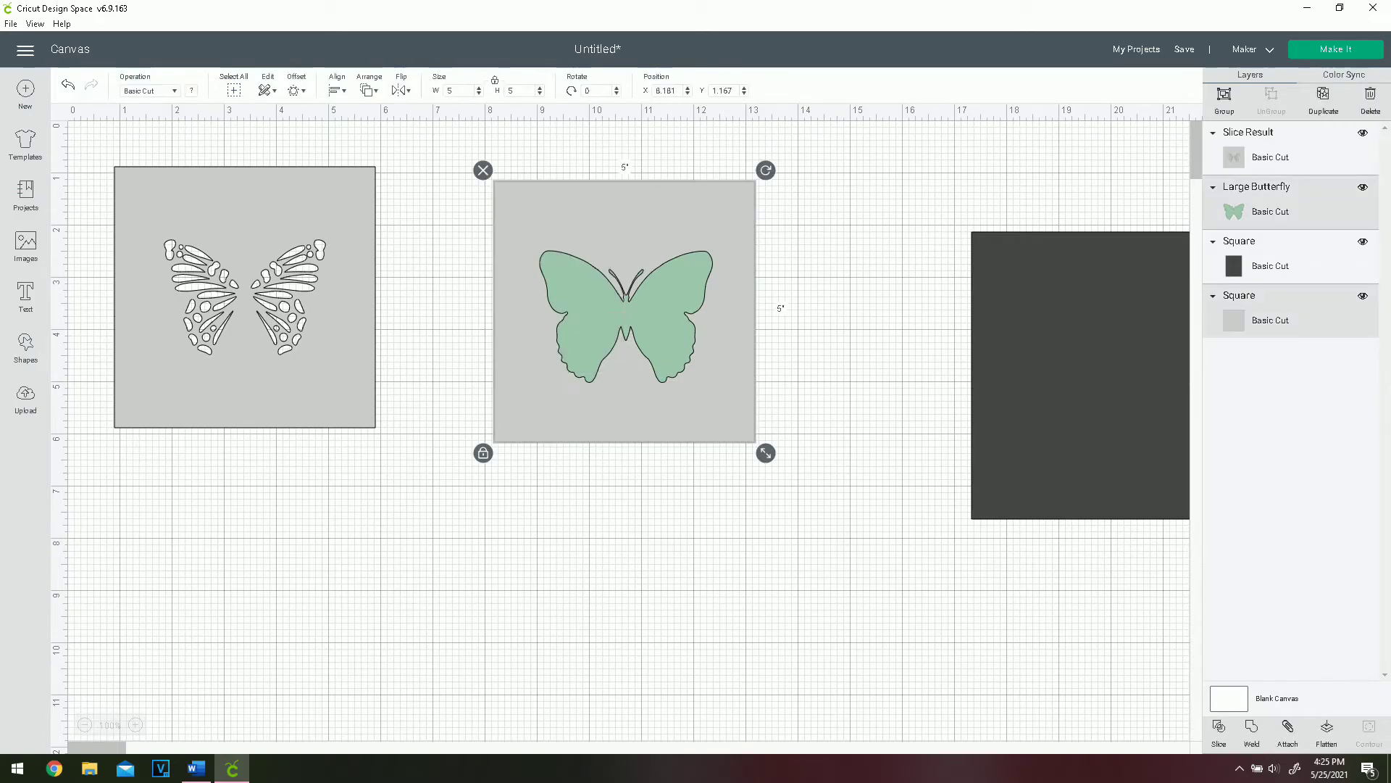
{"action": "left_click", "coordinate": [337, 90]}
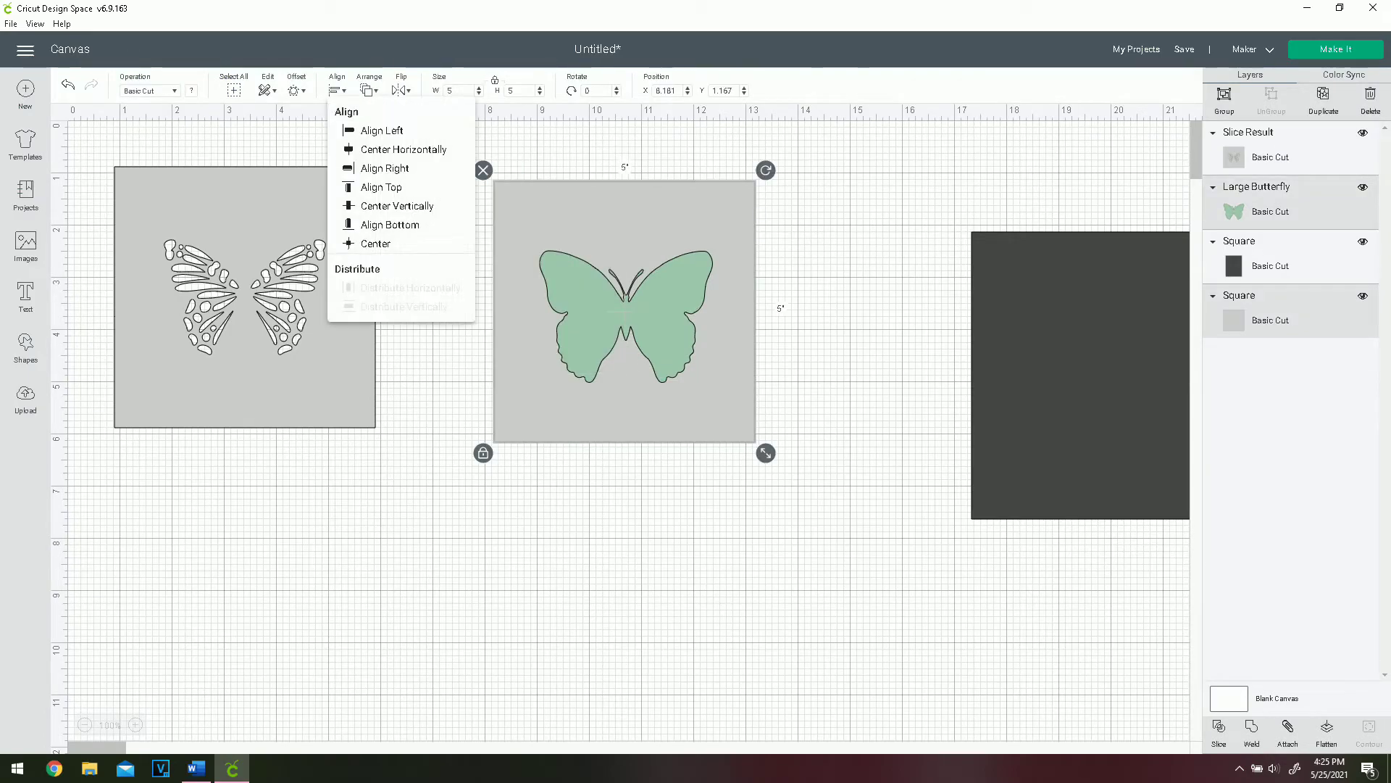
{"action": "left_click", "coordinate": [362, 244]}
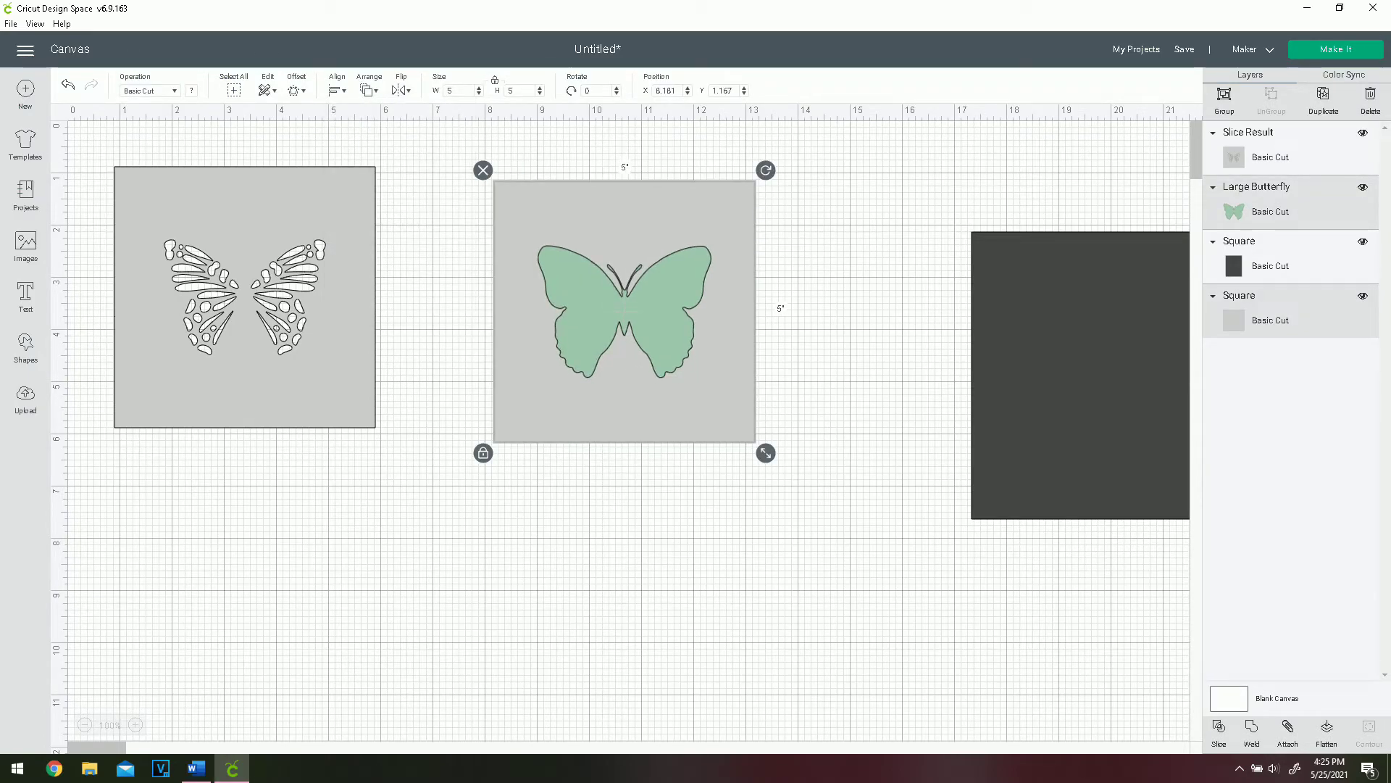
Slice the solid butterfly out of the second gray square and pull the green butterfly and cut square apart
{"action": "right_click", "coordinate": [591, 308]}
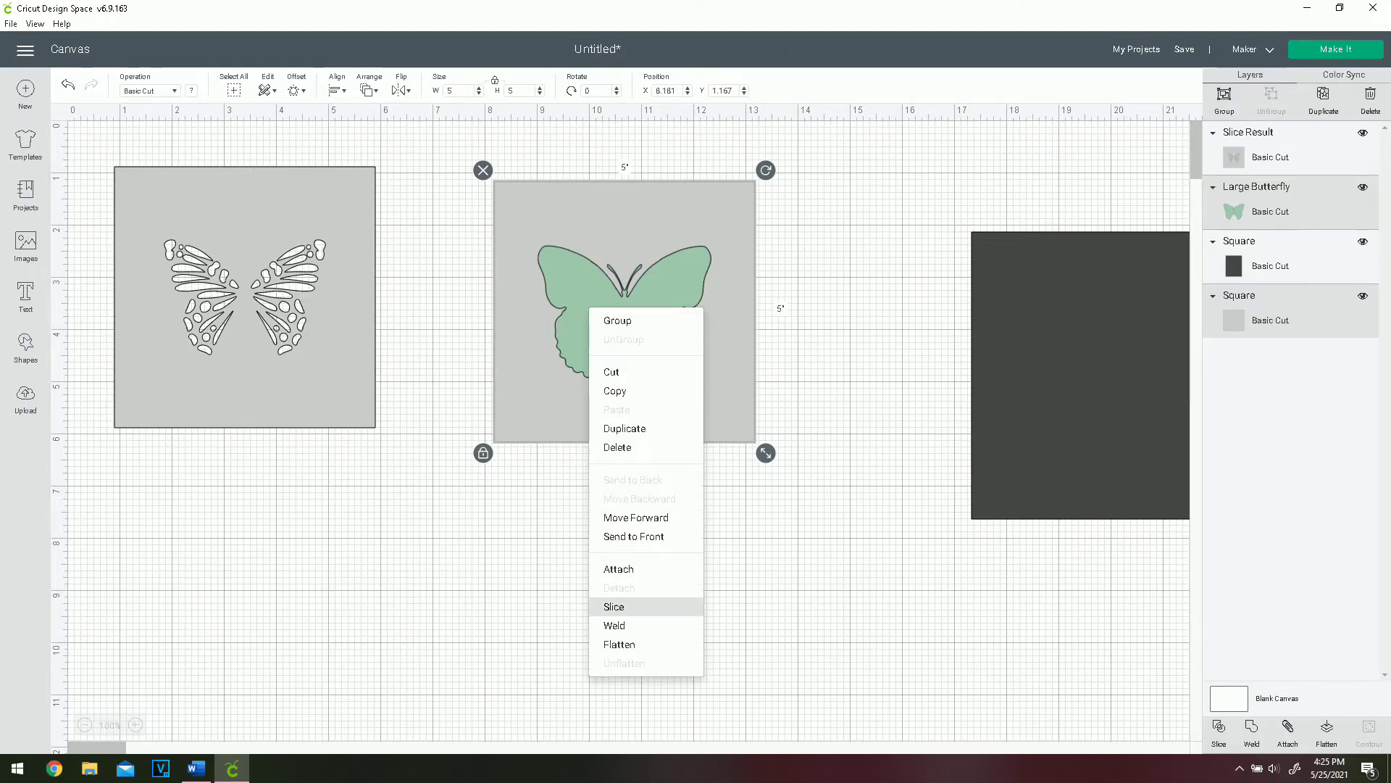
{"action": "left_click", "coordinate": [614, 607]}
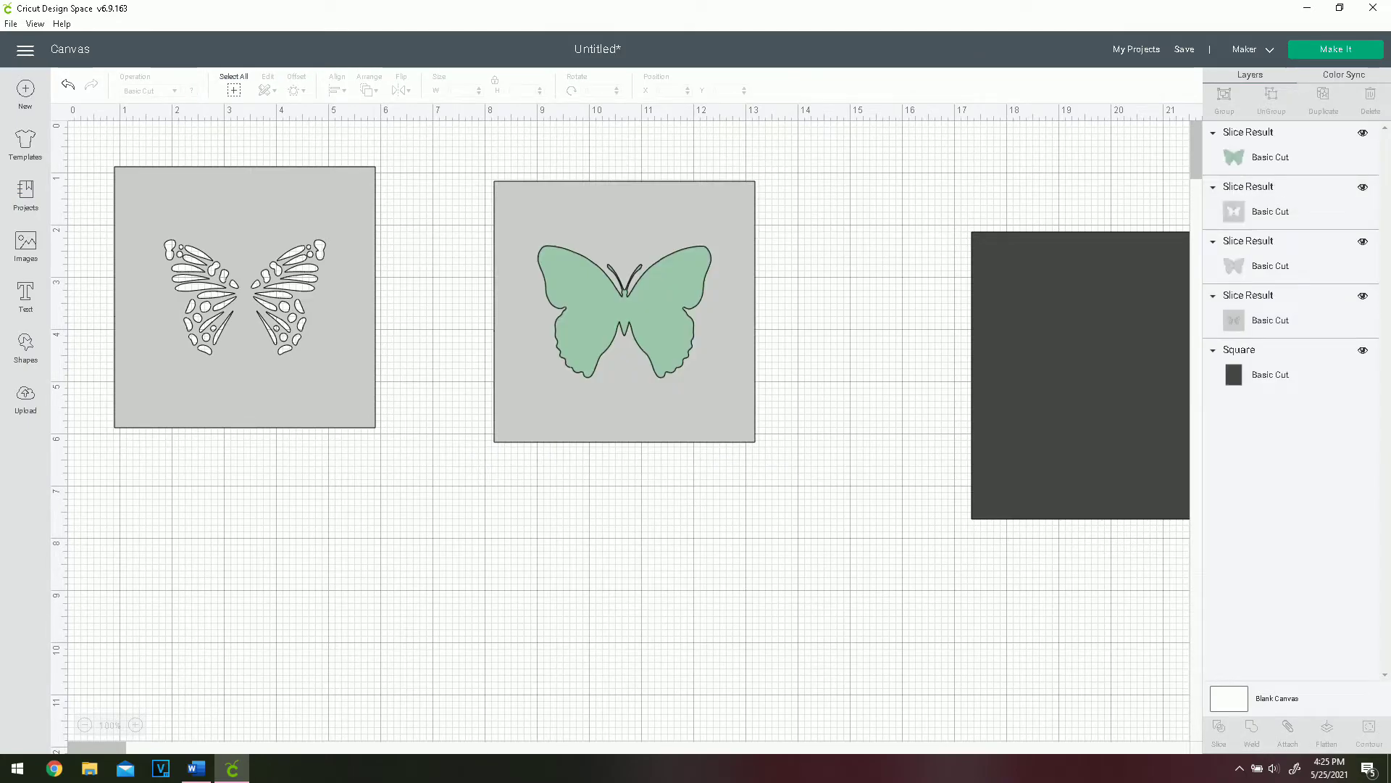
{"action": "left_click_drag", "start_coordinate": [624, 333], "coordinate": [558, 580]}
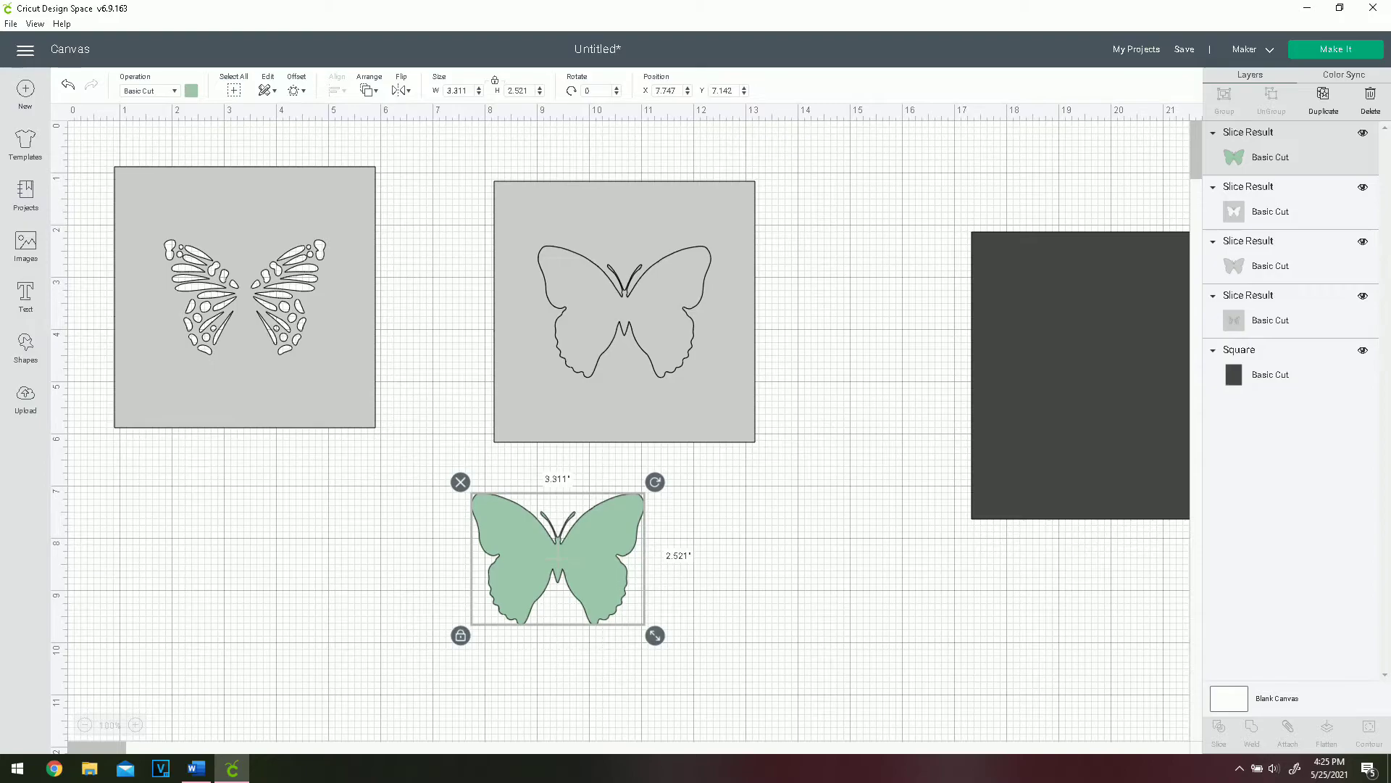
{"action": "left_click_drag", "start_coordinate": [623, 420], "coordinate": [789, 570]}
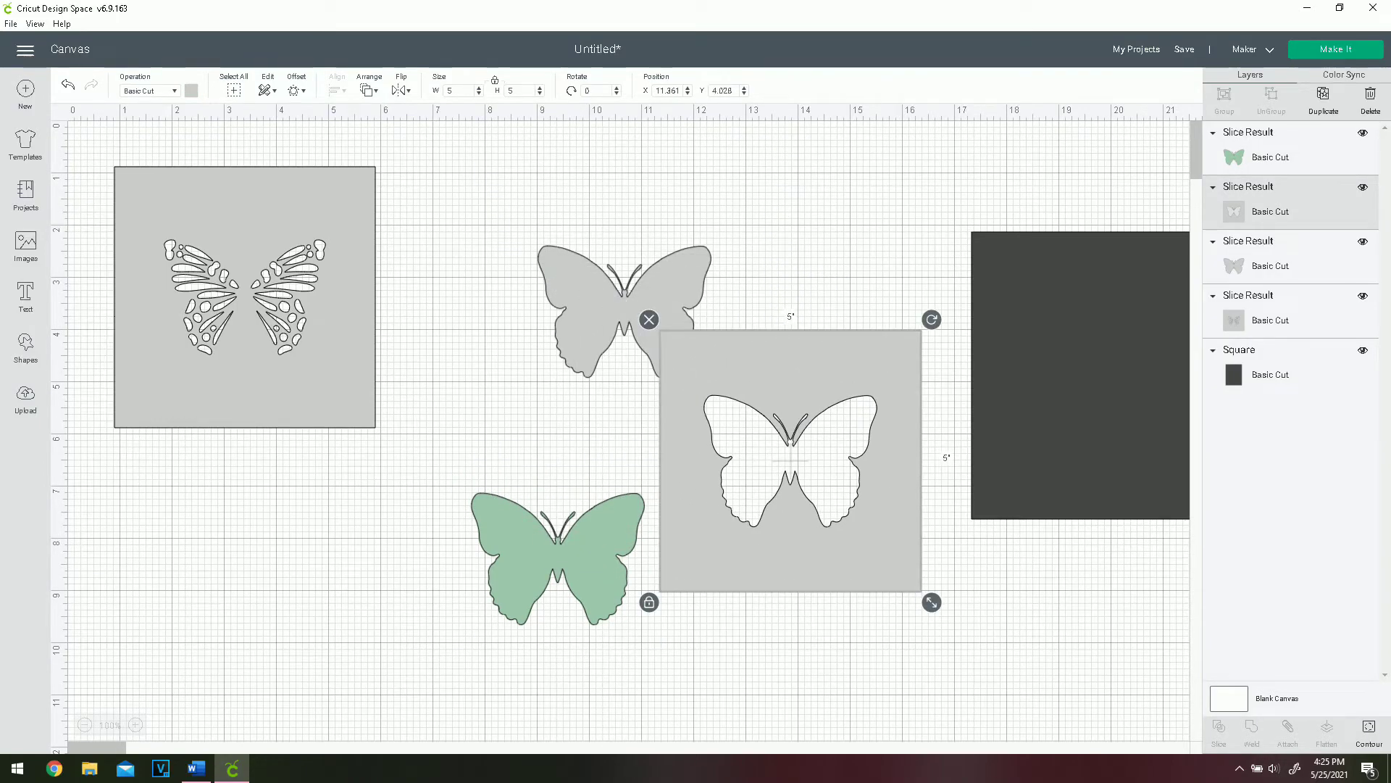
Delete the leftover gray and green solid butterflies
{"action": "left_click", "coordinate": [623, 326]}
{"action": "key", "text": "Delete"}
{"action": "left_click", "coordinate": [558, 558]}
{"action": "key", "text": "Delete"}
Arrange the two cutout squares side by side, with the solid-butterfly cutout to the left of the wing cutout
{"action": "left_click_drag", "start_coordinate": [790, 507], "coordinate": [568, 350]}
{"action": "left_click_drag", "start_coordinate": [245, 297], "coordinate": [279, 311]}
{"action": "left_click", "coordinate": [337, 90]}
{"action": "left_click", "coordinate": [373, 239]}
Set the solid-butterfly cutout square's position to X 0, Y 0
{"action": "left_click", "coordinate": [279, 311]}
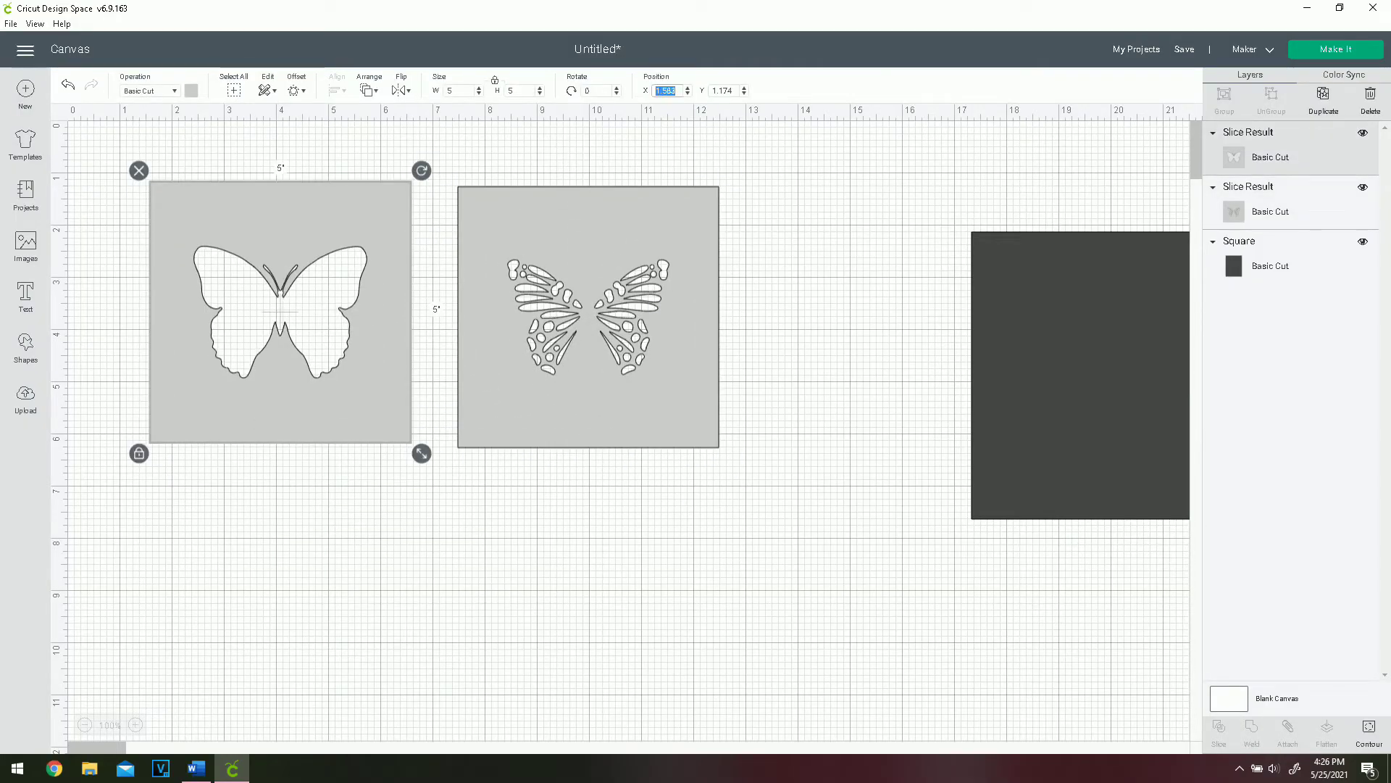
{"action": "type", "text": "0"}
{"action": "left_click", "coordinate": [716, 91]}
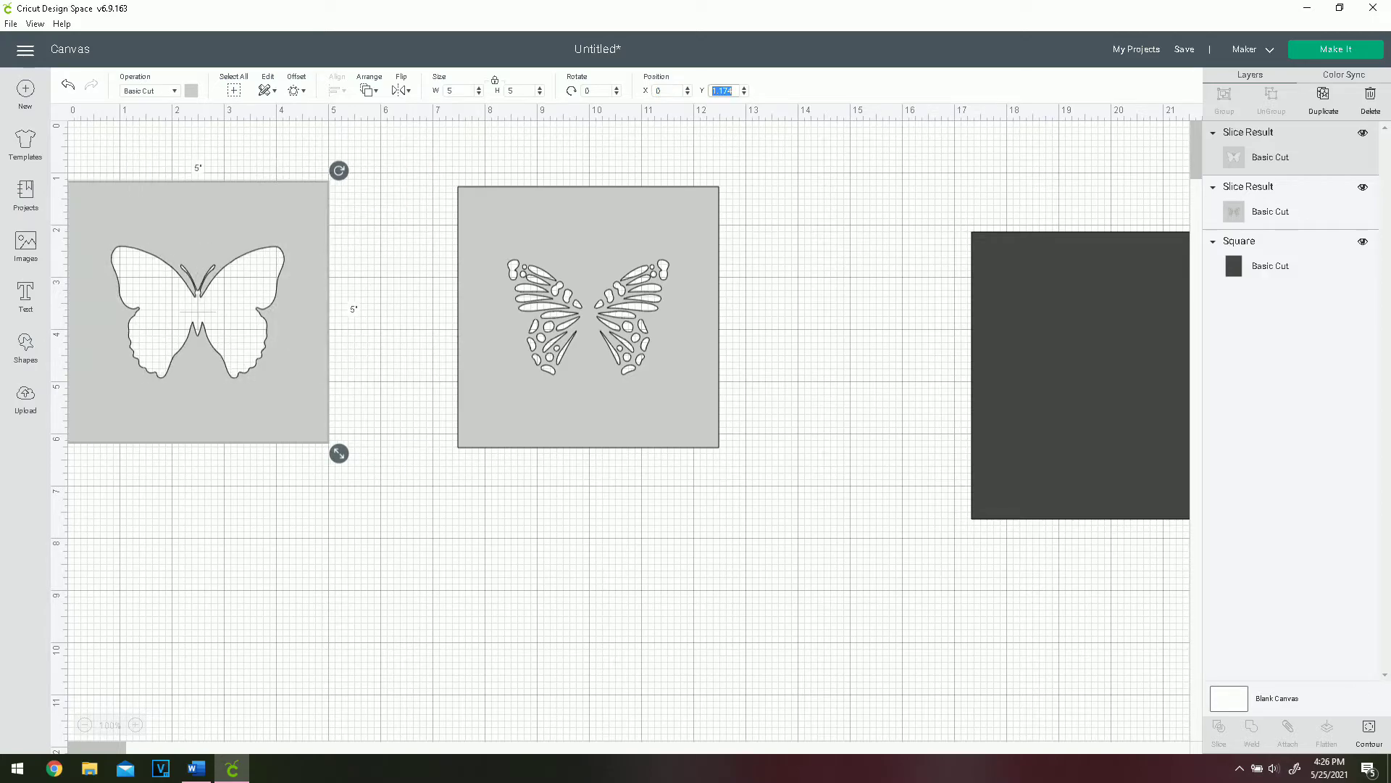
{"action": "type", "text": "0"}
{"action": "key", "text": "Return"}
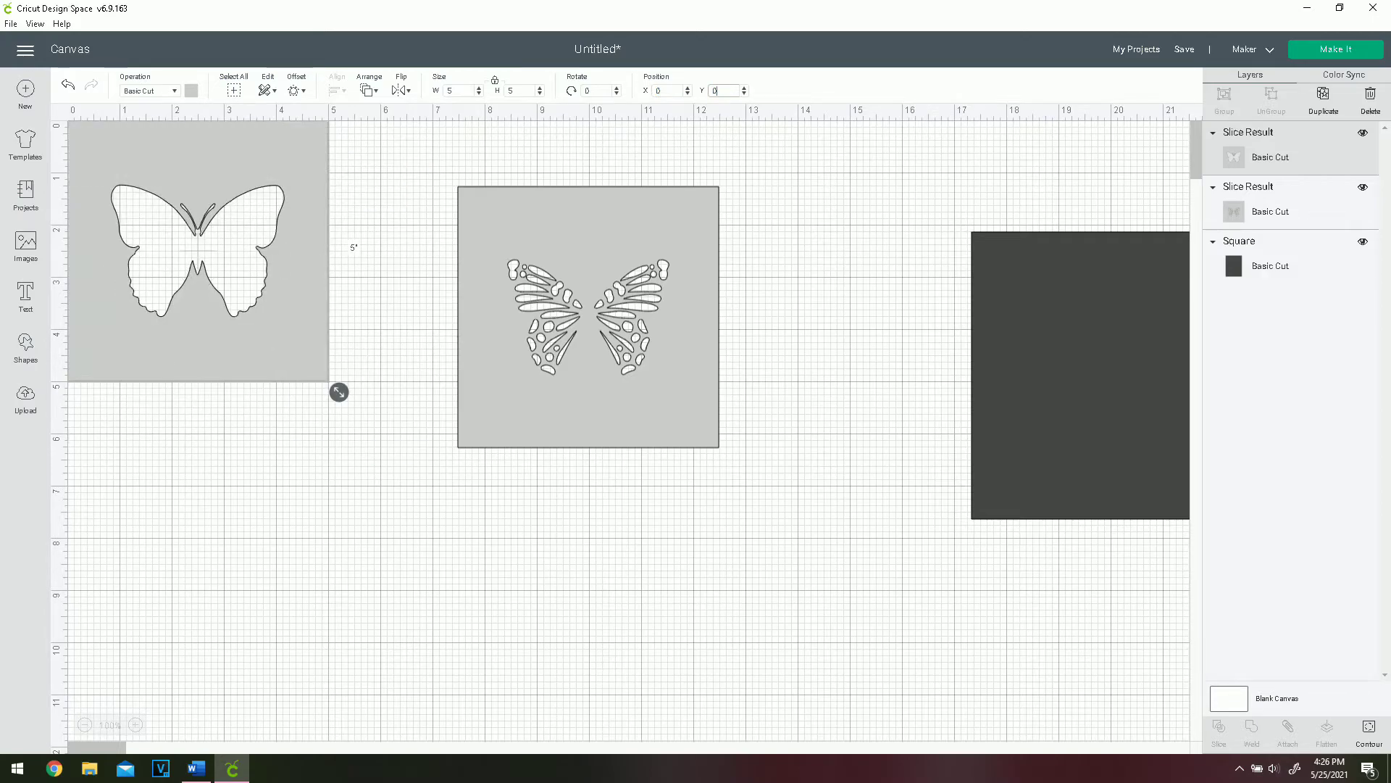
Insert a new square, move it clear of the cutout squares and size it to 0.25 by 0.25 inches
{"action": "left_click", "coordinate": [1271, 211]}
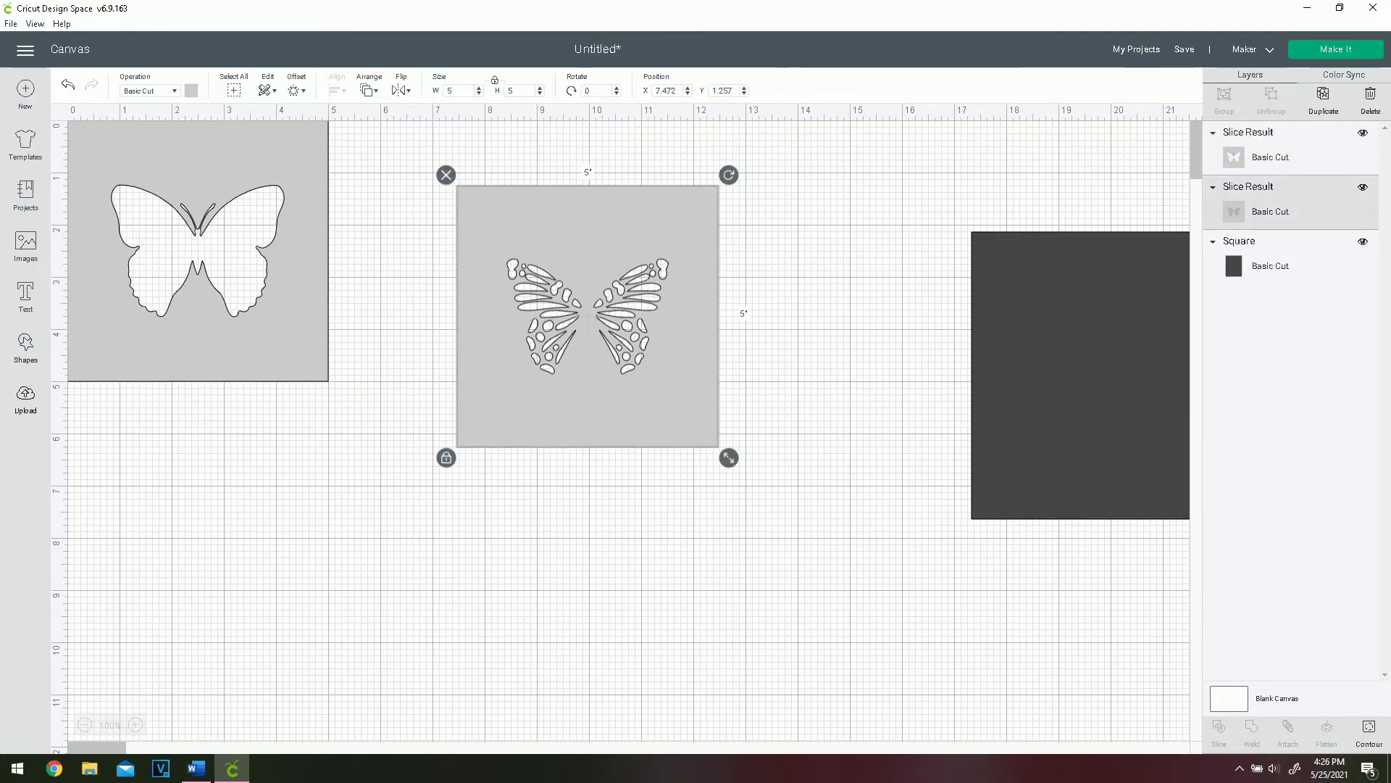
{"action": "left_click", "coordinate": [26, 348]}
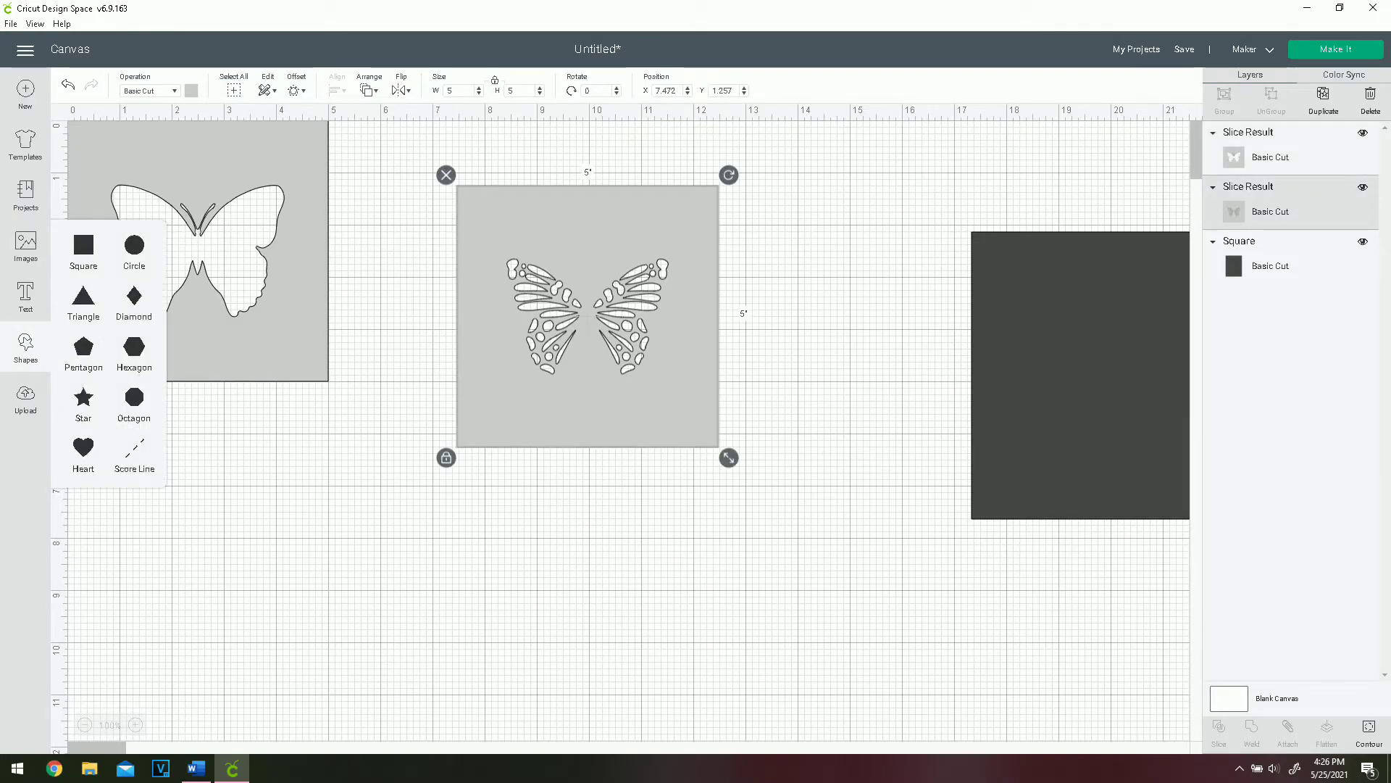
{"action": "left_click", "coordinate": [83, 250]}
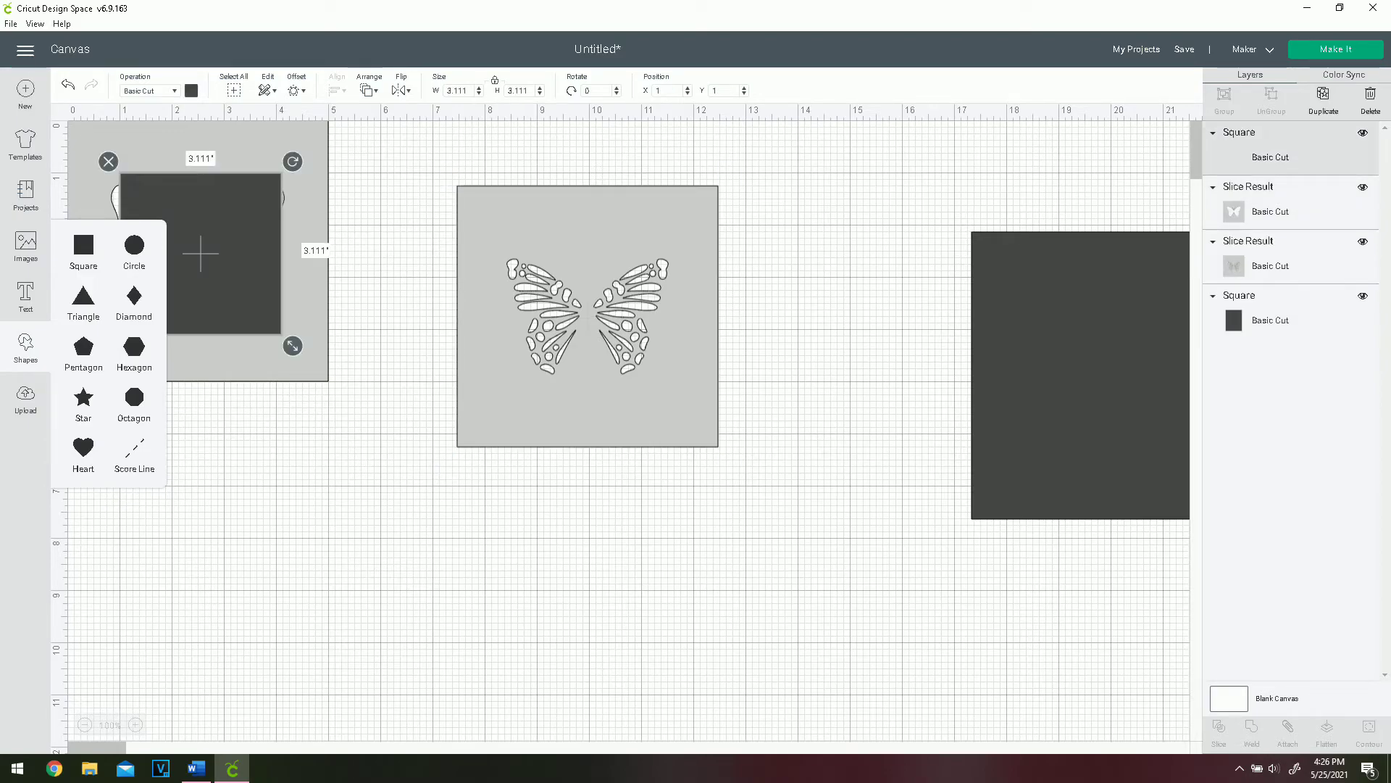
{"action": "left_click_drag", "start_coordinate": [201, 254], "coordinate": [452, 565]}
{"action": "left_click", "coordinate": [458, 91]}
{"action": "type", "text": "5"}
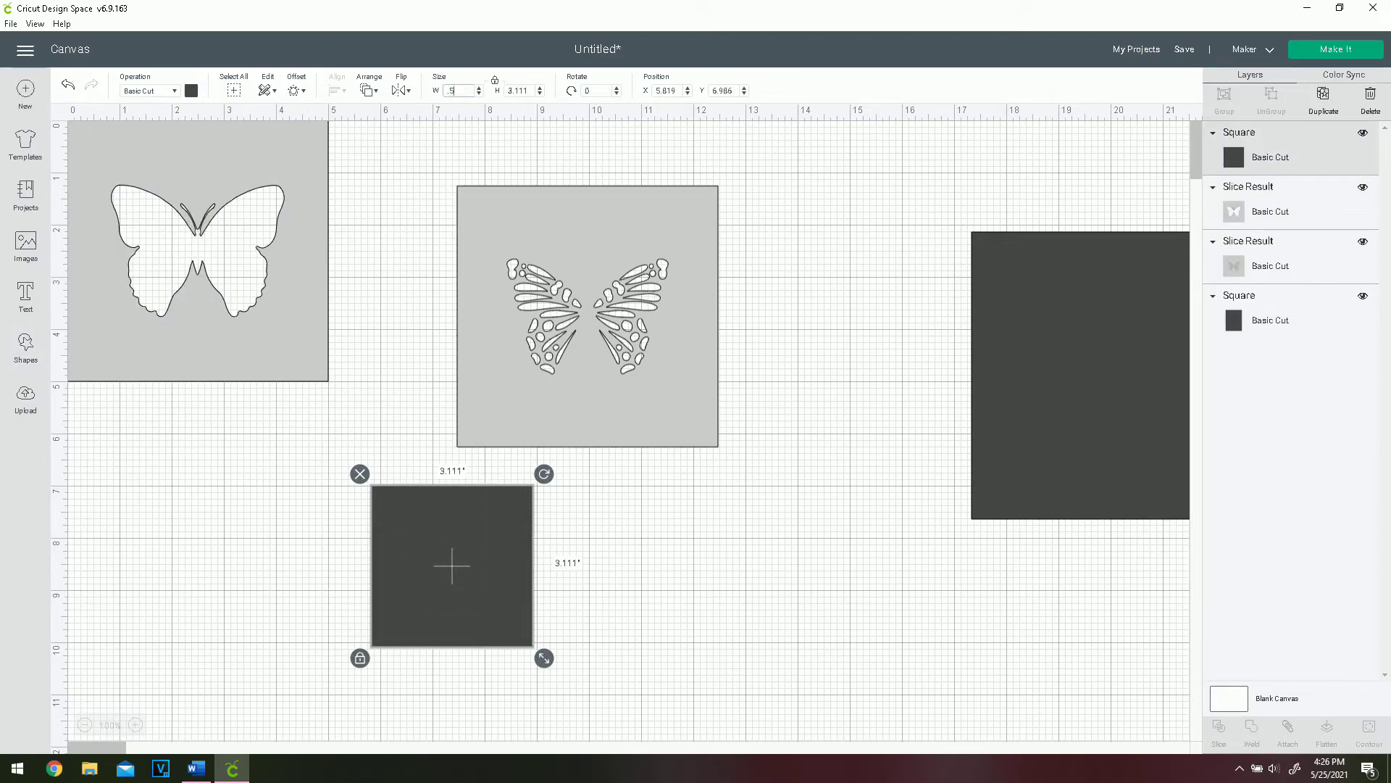
{"action": "left_click", "coordinate": [453, 565]}
{"action": "left_click", "coordinate": [376, 488]}
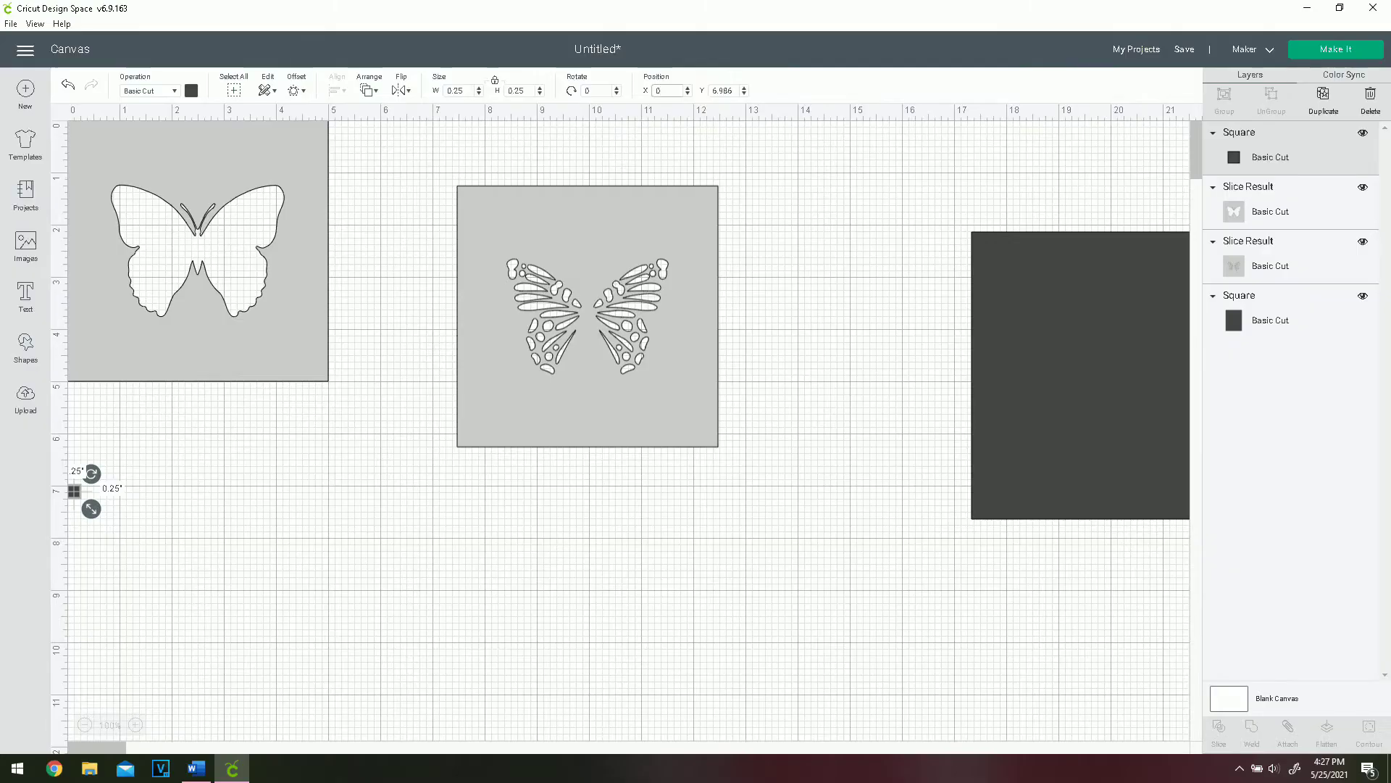
Place the 0.25-inch square in the butterfly cutout square's upper-left corner at X 0, Y 0
{"action": "left_click", "coordinate": [722, 91]}
{"action": "type", "text": "0.028"}
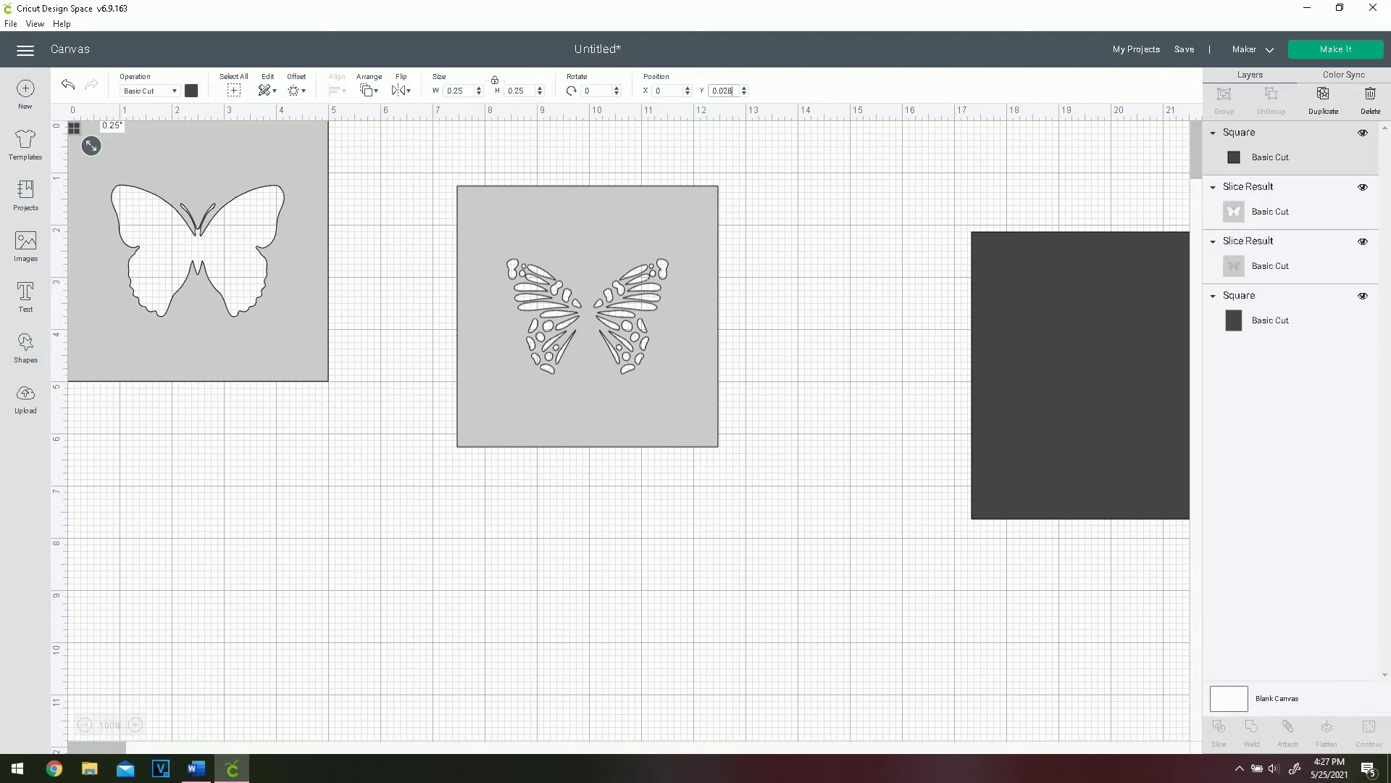
{"action": "double_click", "coordinate": [722, 91]}
{"action": "type", "text": "0"}
{"action": "key", "text": "Escape"}
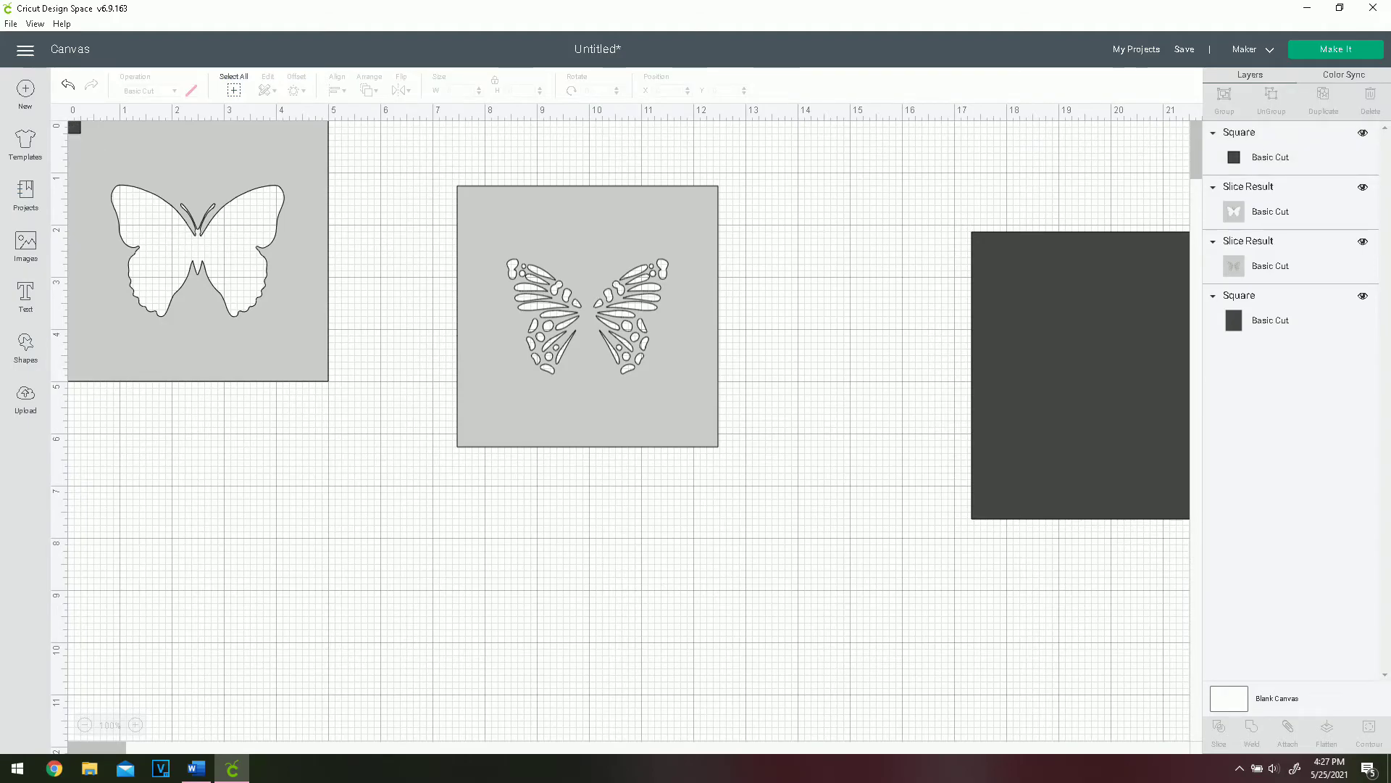
Set the 0.25-inch square's position to X 0.25, Y 0.25
{"action": "left_click", "coordinate": [75, 128]}
{"action": "left_click", "coordinate": [660, 90]}
{"action": "type", "text": ".25"}
{"action": "key", "text": "Tab"}
{"action": "type", "text": ".25"}
{"action": "key", "text": "Return"}
{"action": "key", "text": "Escape"}
Slice the 0.25-inch square out of the solid-butterfly cutout square and move the cut square out of the way
{"action": "left_click_drag", "start_coordinate": [345, 422], "coordinate": [69, 123]}
{"action": "right_click", "coordinate": [138, 168]}
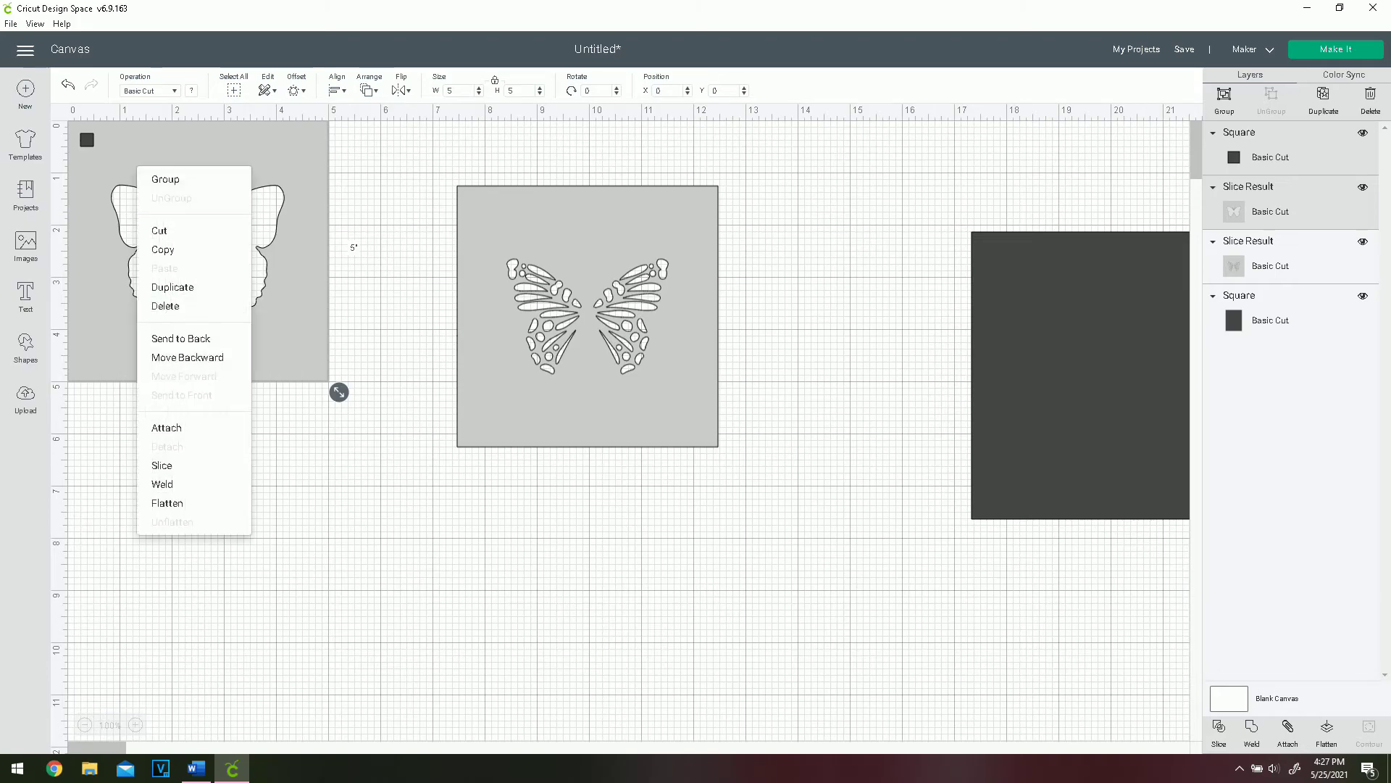
{"action": "left_click", "coordinate": [161, 465]}
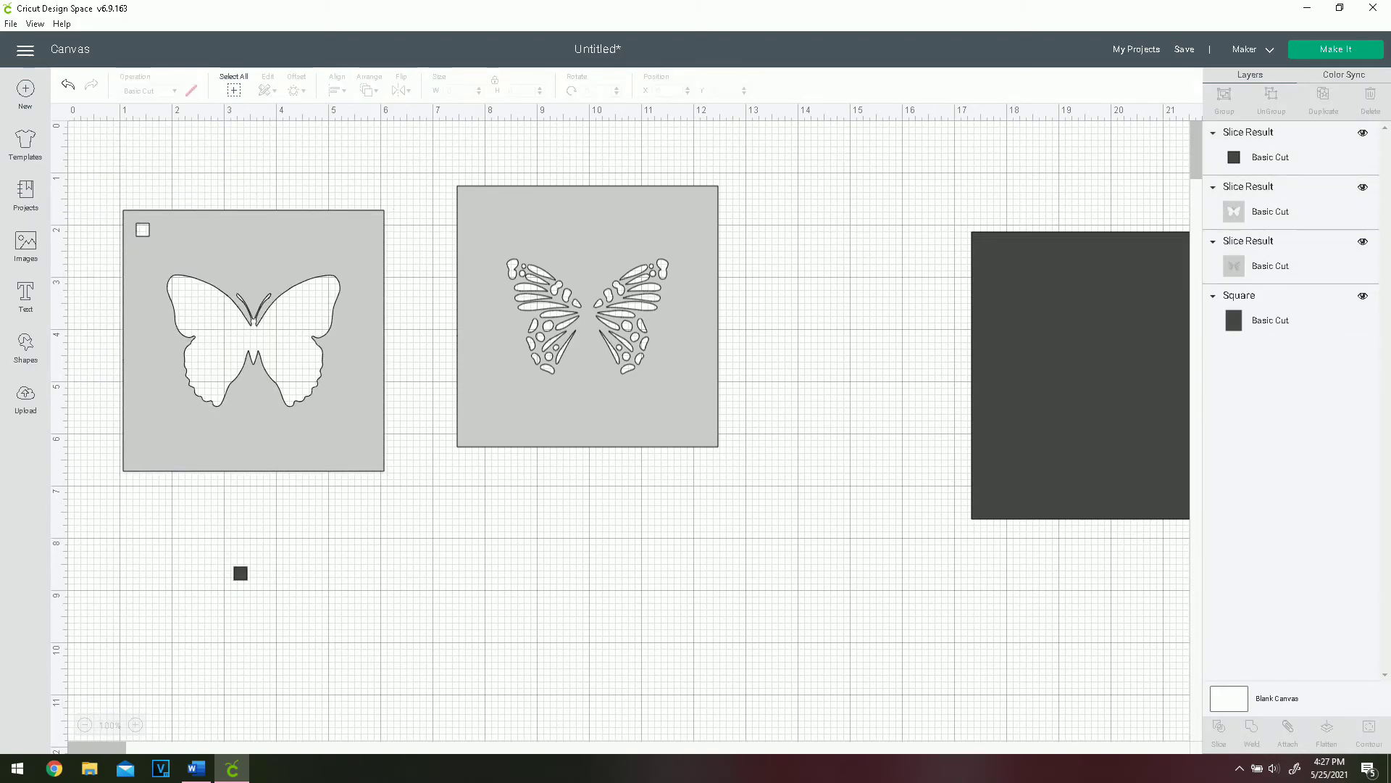
{"action": "left_click_drag", "start_coordinate": [380, 334], "coordinate": [805, 621]}
Position the wing cutout square at X 0, Y 0 and the small dark square at X 0.25, Y 0.25
{"action": "left_click_drag", "start_coordinate": [714, 311], "coordinate": [325, 246]}
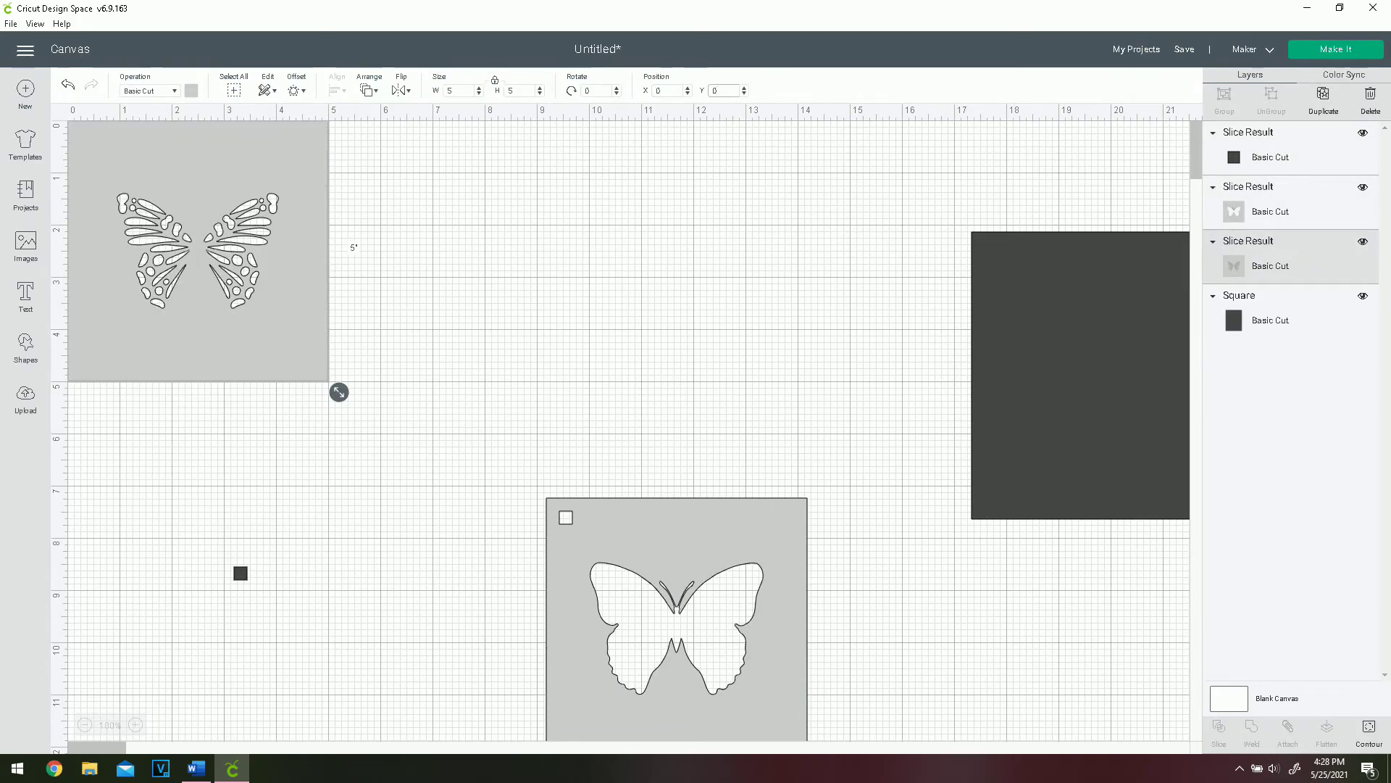
{"action": "left_click", "coordinate": [240, 573]}
{"action": "double_click", "coordinate": [665, 91]}
{"action": "type", "text": ".25"}
{"action": "key", "text": "Tab"}
{"action": "type", "text": "0"}
Slice the small dark square out of the wing cutout square and pull the pieces apart
{"action": "left_click_drag", "start_coordinate": [422, 427], "coordinate": [82, 126]}
{"action": "right_click", "coordinate": [100, 153]}
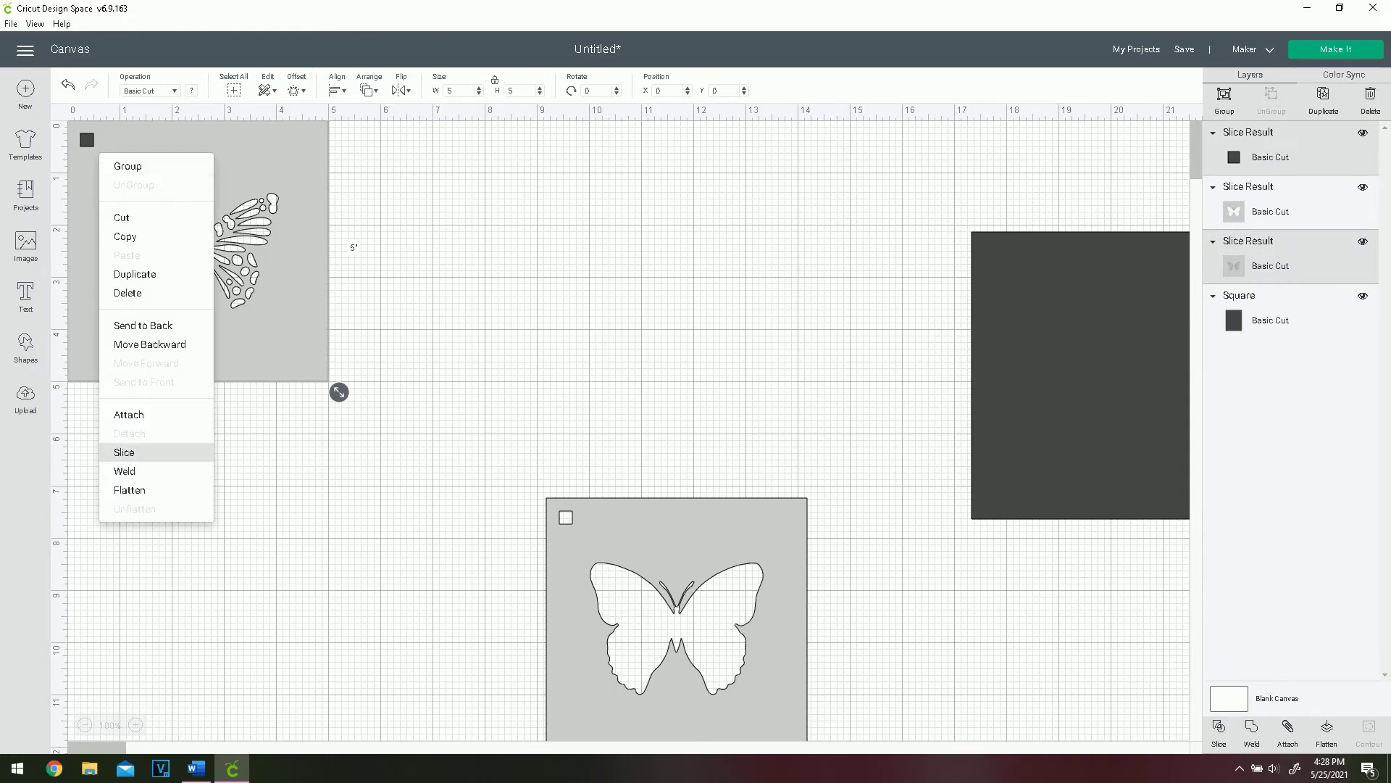
{"action": "left_click", "coordinate": [124, 452]}
{"action": "left_click_drag", "start_coordinate": [87, 139], "coordinate": [565, 290]}
{"action": "left_click_drag", "start_coordinate": [198, 251], "coordinate": [428, 447]}
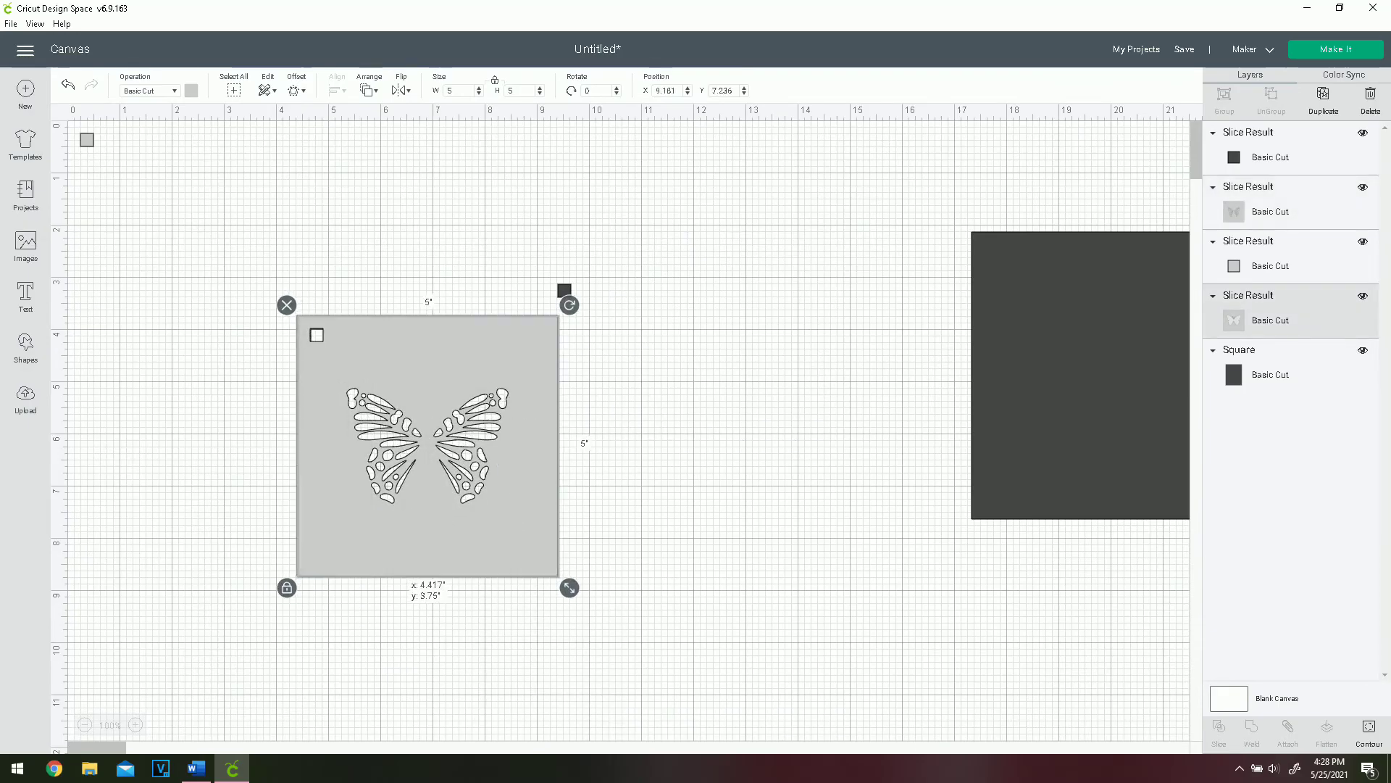
Delete the leftover dark and gray small squares and place the wing cutout square beside the solid-butterfly one
{"action": "left_click", "coordinate": [564, 290]}
{"action": "key", "text": "Delete"}
{"action": "left_click", "coordinate": [87, 140]}
{"action": "key", "text": "Delete"}
{"action": "left_click_drag", "start_coordinate": [427, 448], "coordinate": [610, 343]}
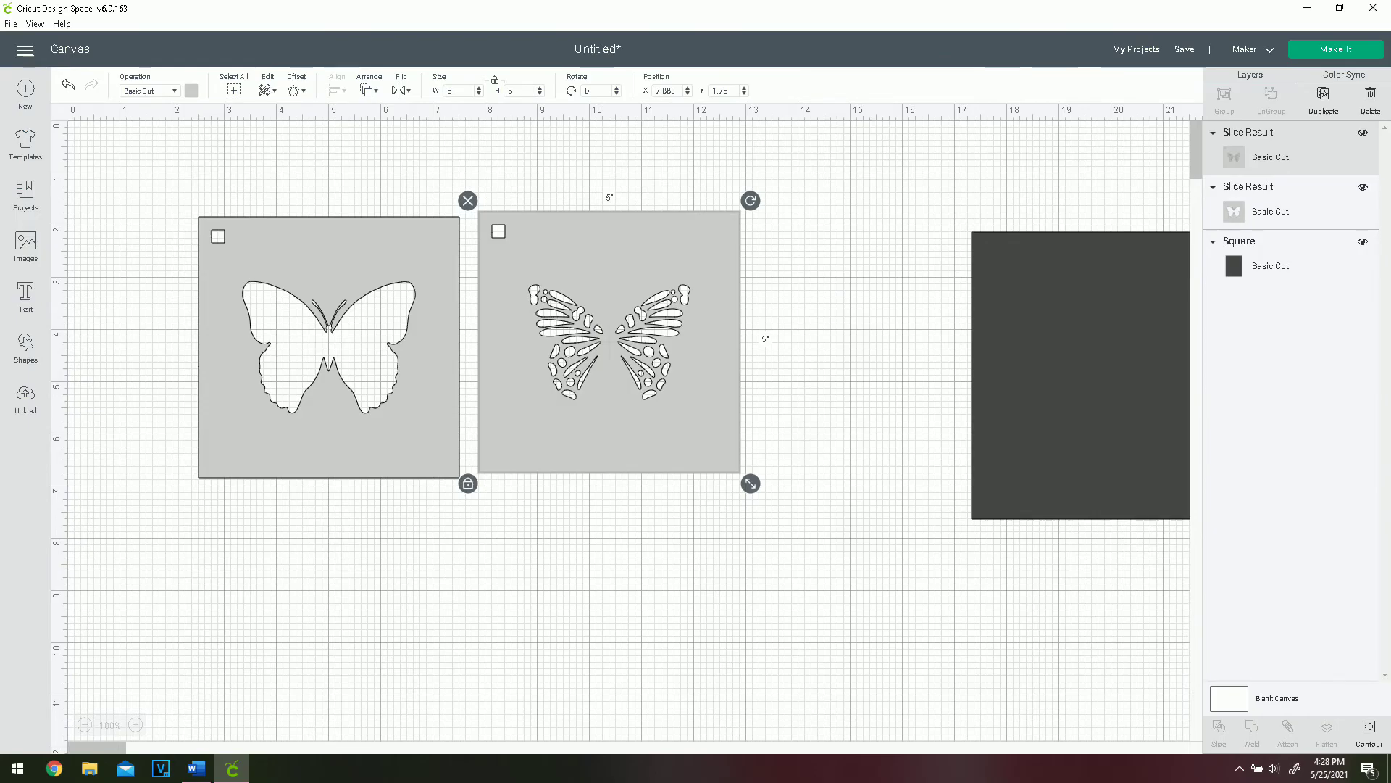